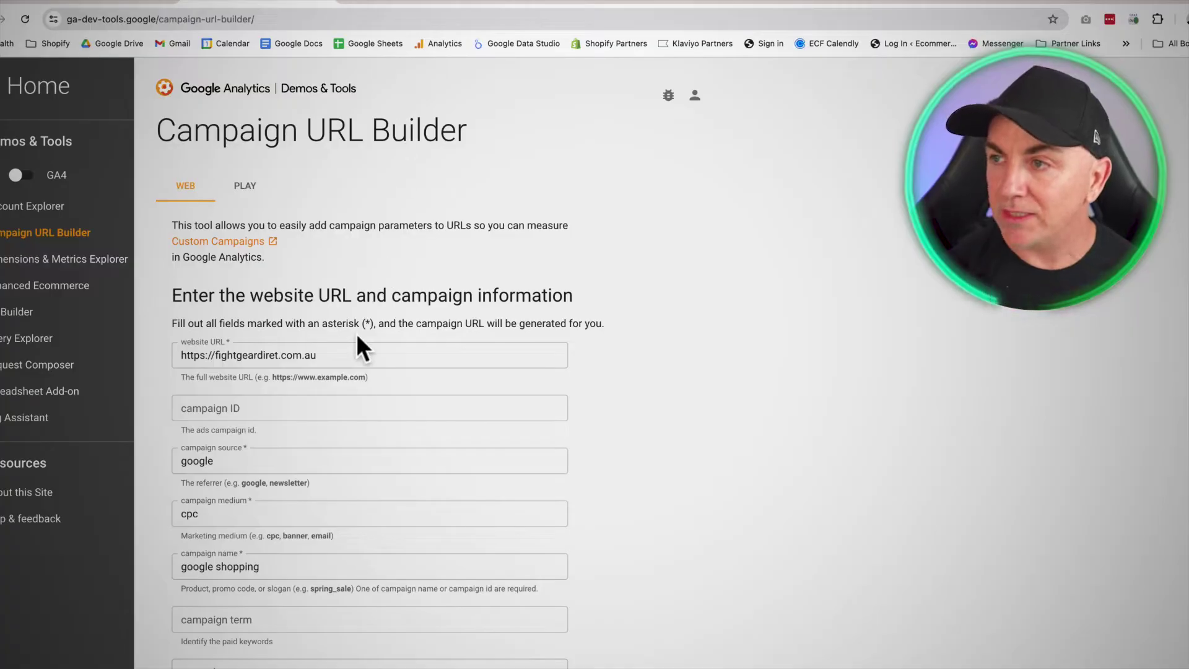
- Enter the boxing-gloves campaign ID in the campaign ID field, correcting a typo
scroll(363, 348, "down", 2)
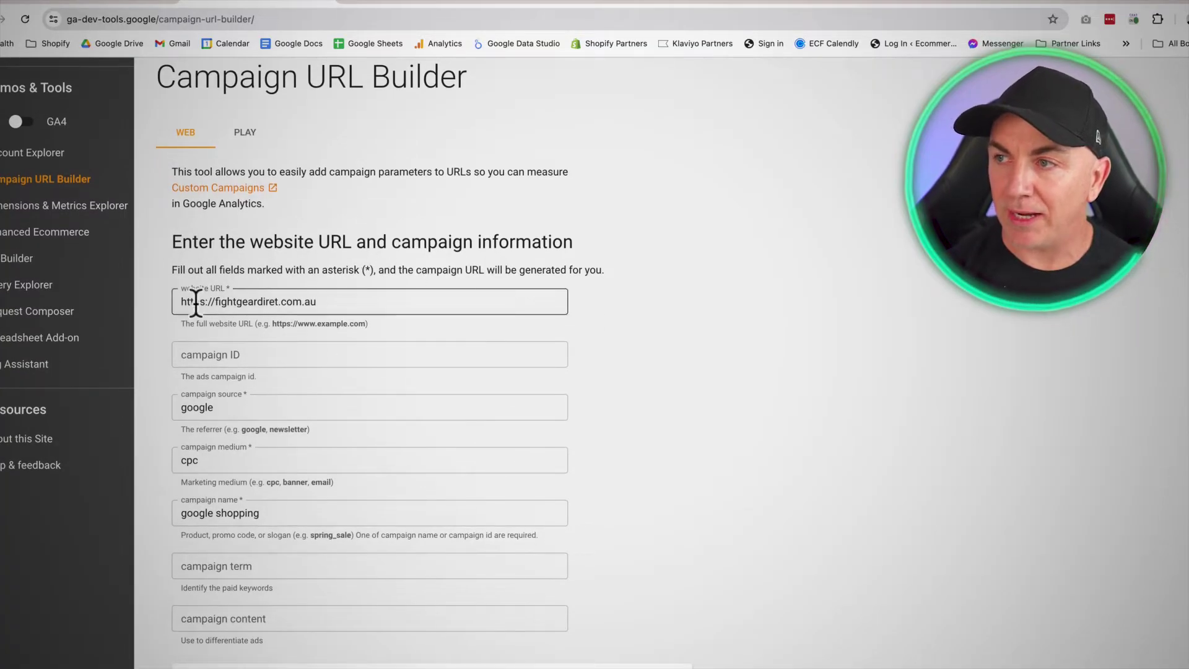
left_click(250, 303)
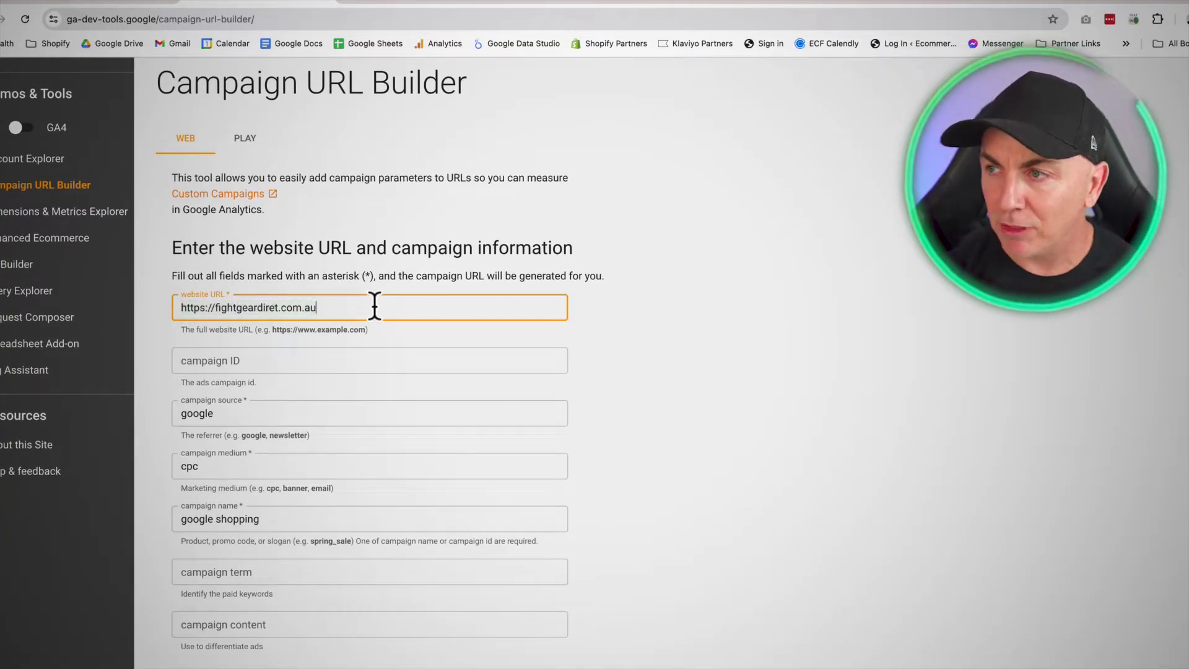
left_click(282, 359)
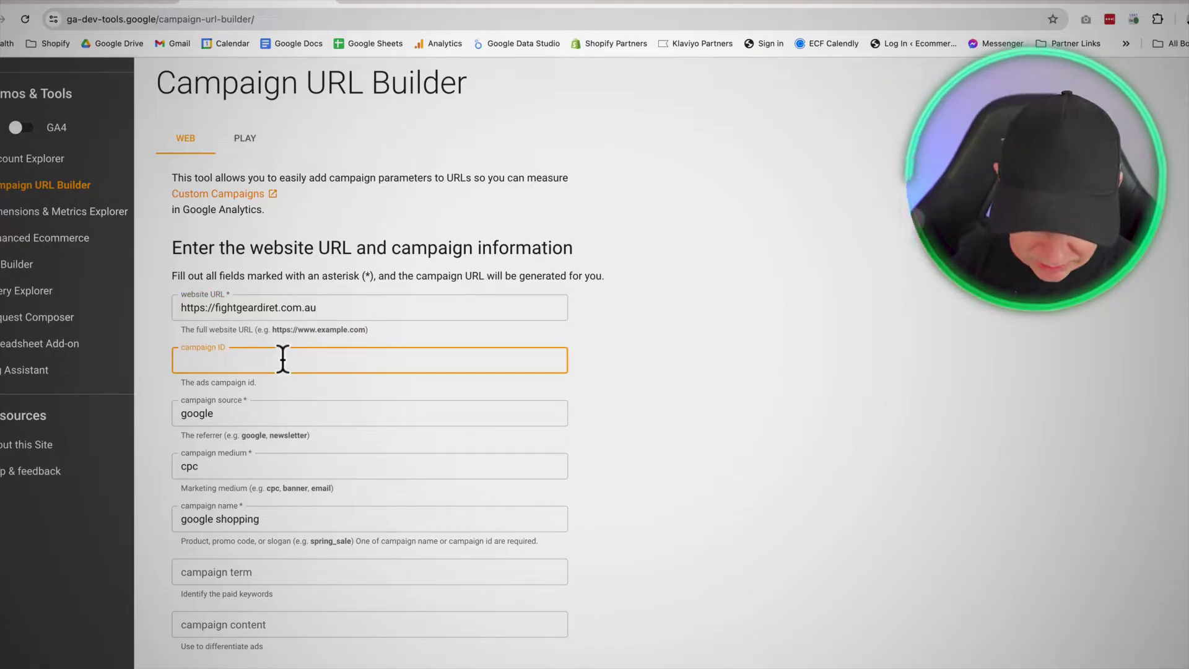
type("brendans")
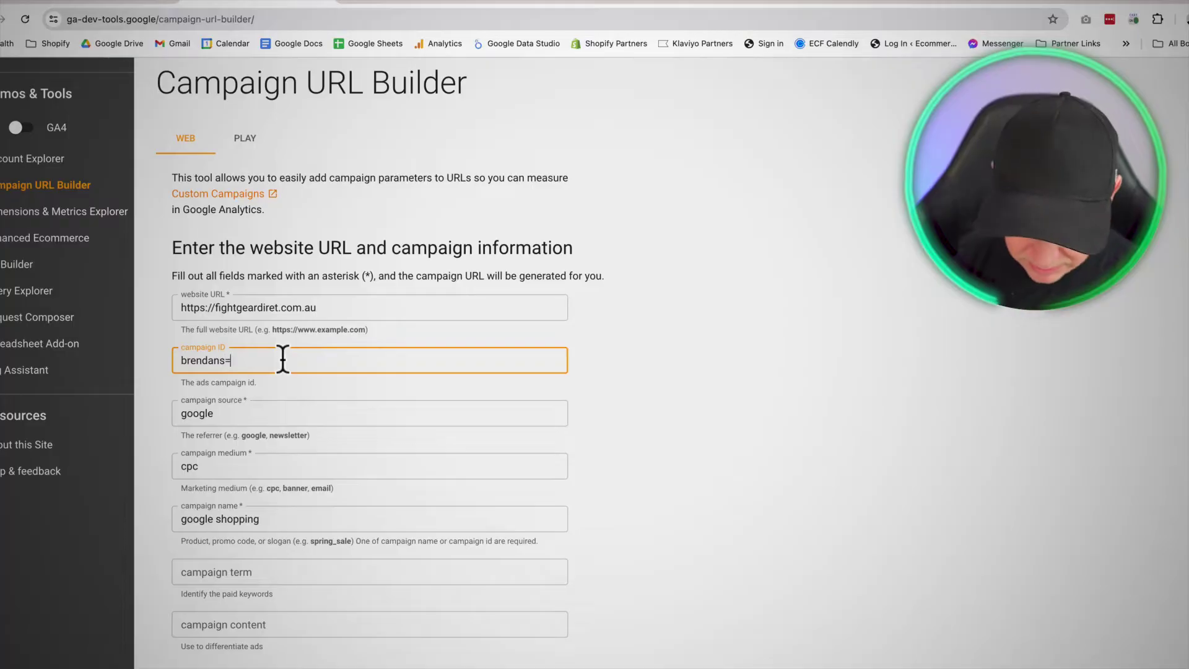
type("=bo")
key("BackSpace")
key("BackSpace")
key("BackSpace")
type("-b")
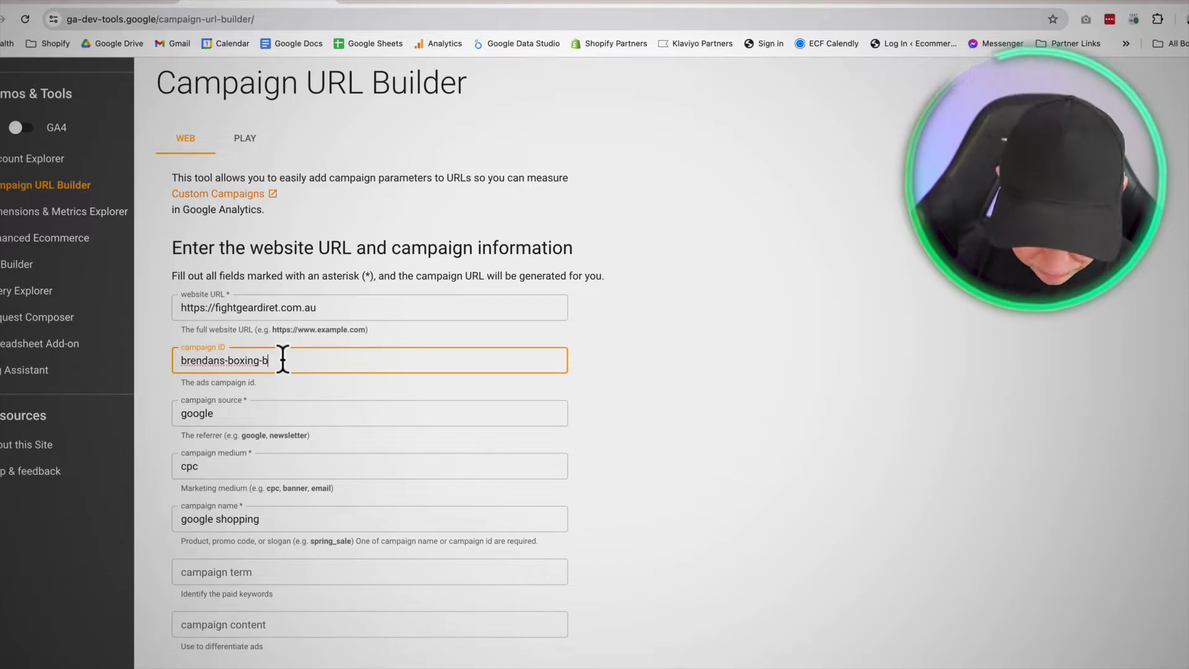
key("BackSpace")
type("gloves")
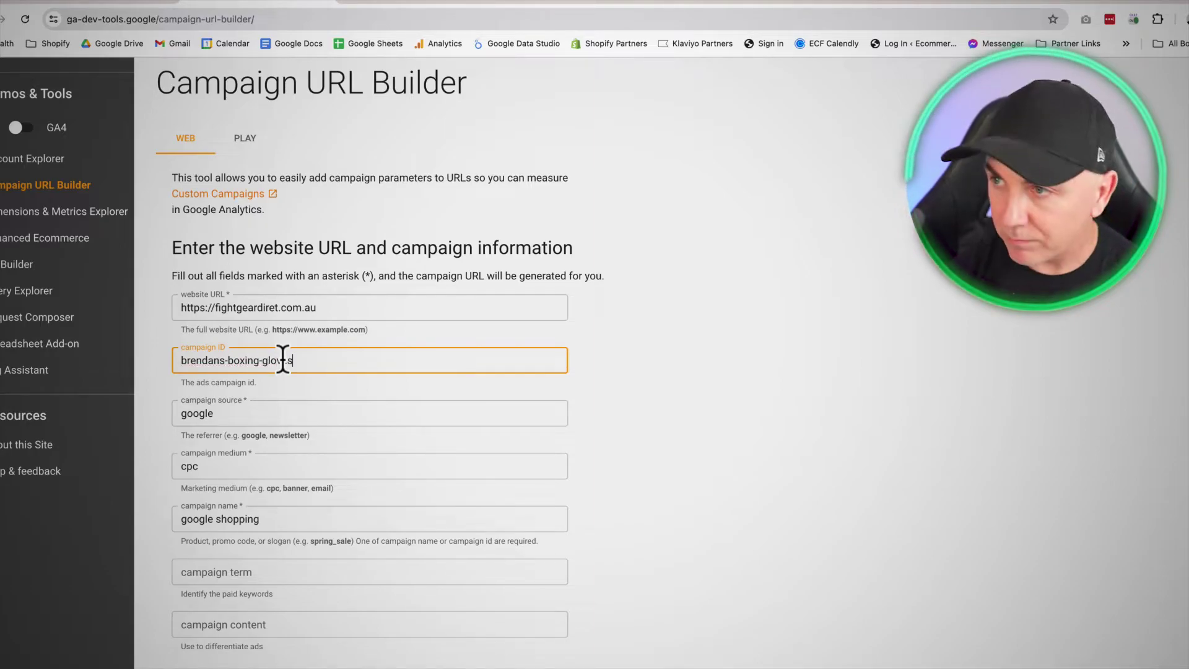
left_click(625, 394)
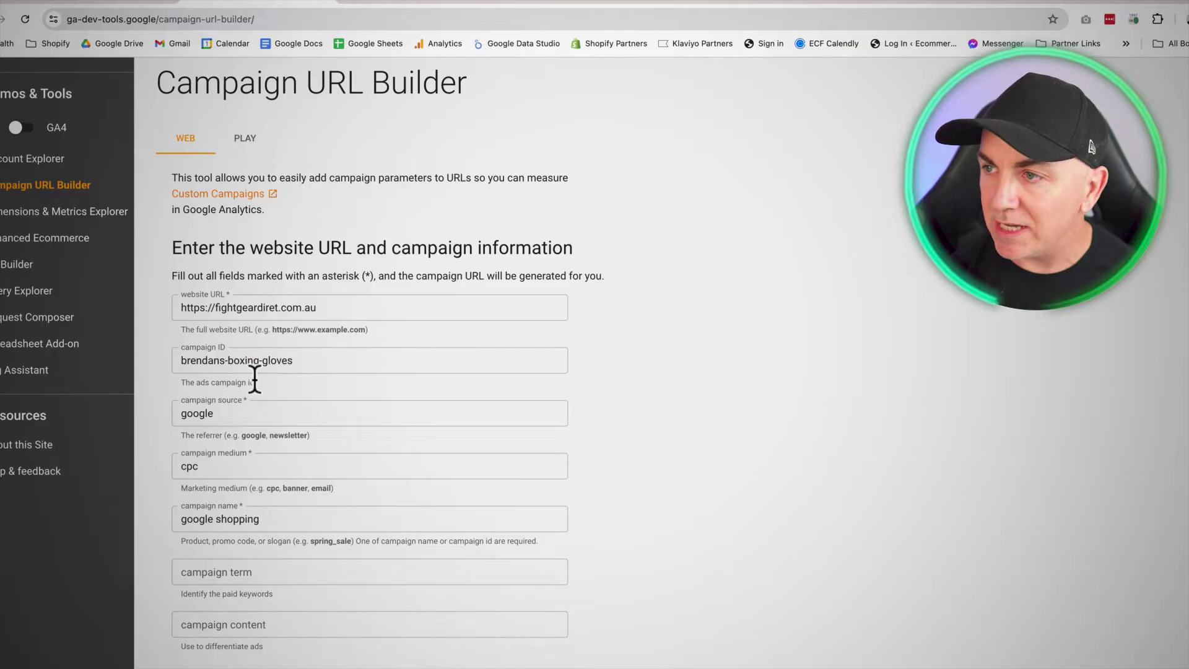
- Review the campaign source and leave it as google
left_click(247, 408)
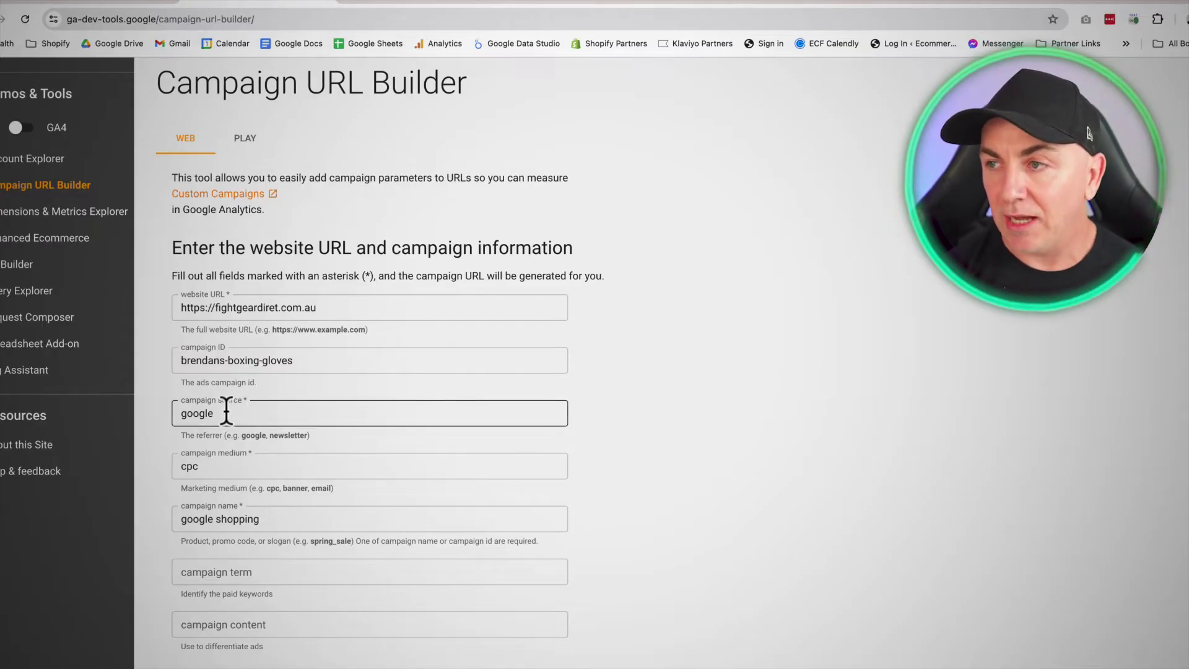
left_click_drag(221, 413, 168, 413)
left_click(159, 415)
scroll(161, 443, "down", 2)
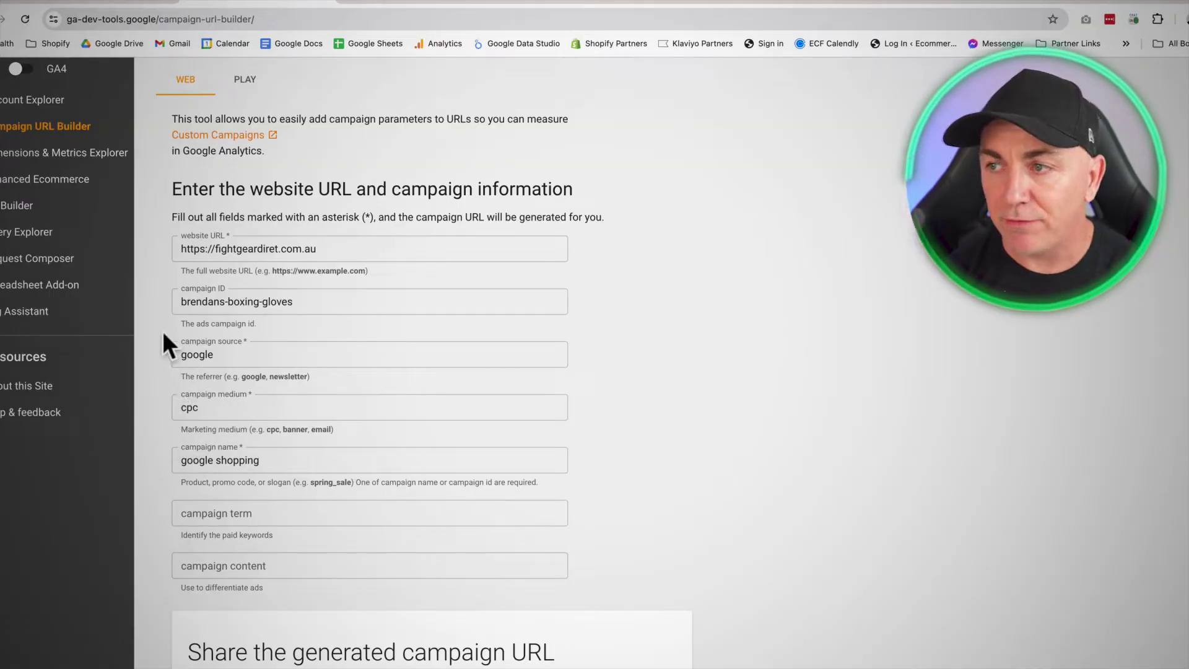
left_click(228, 341)
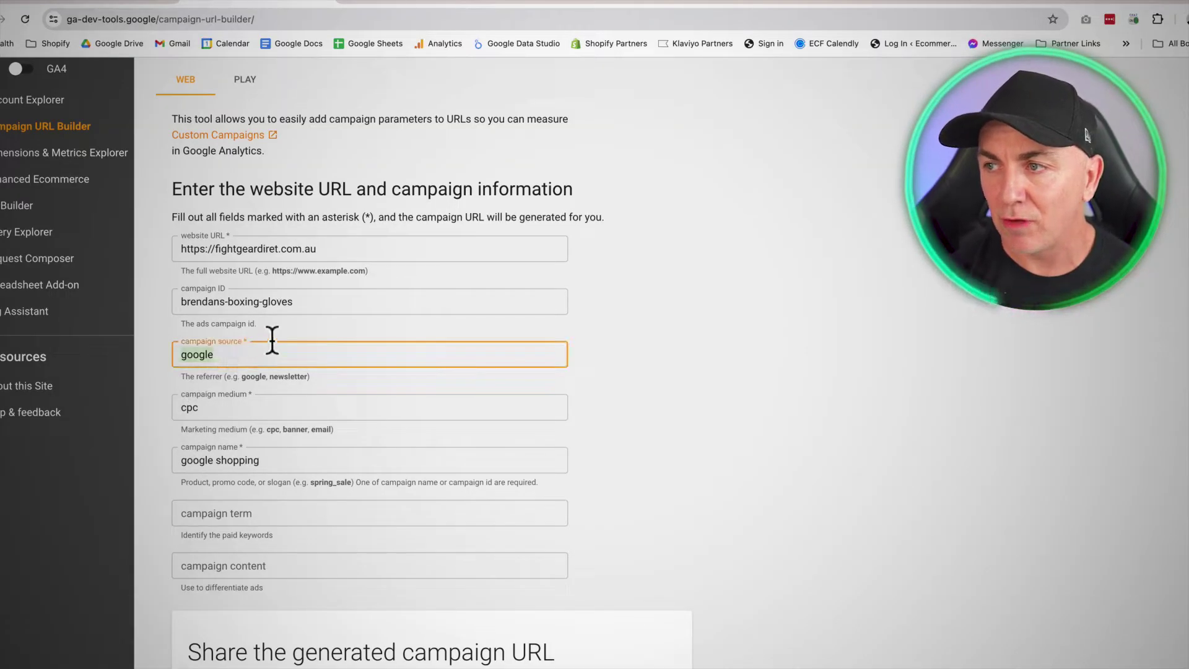
left_click(147, 338)
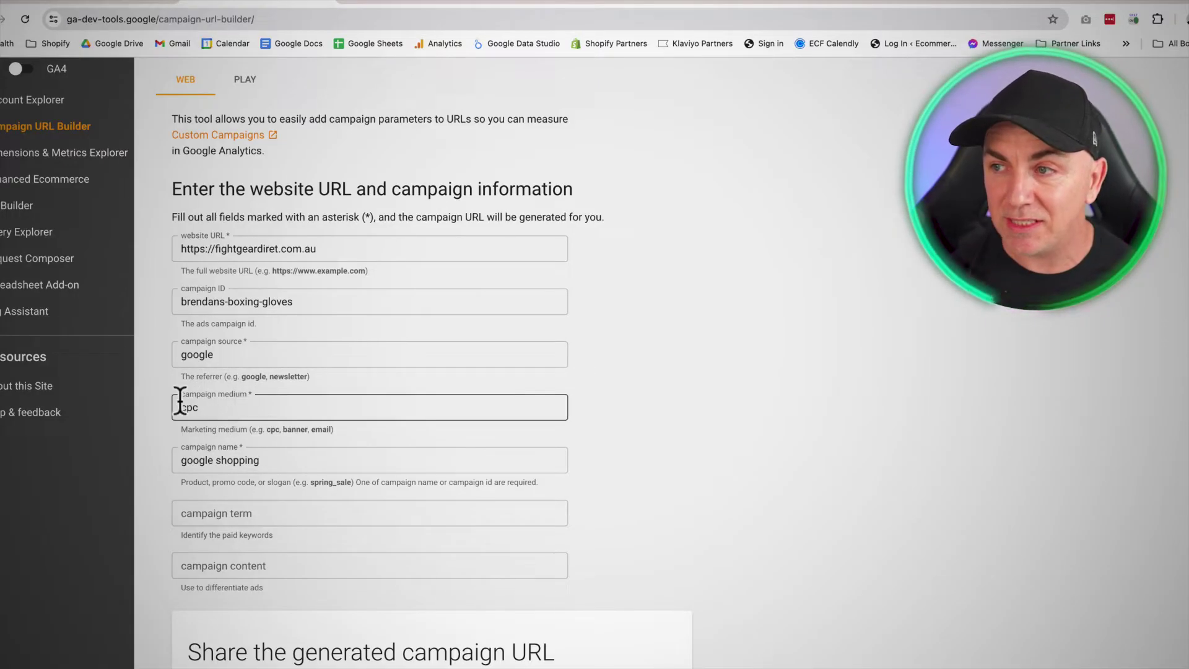
- Replace the medium cpc with newsletter and the campaign name with '2024 Glove Launch'
double_click(216, 409)
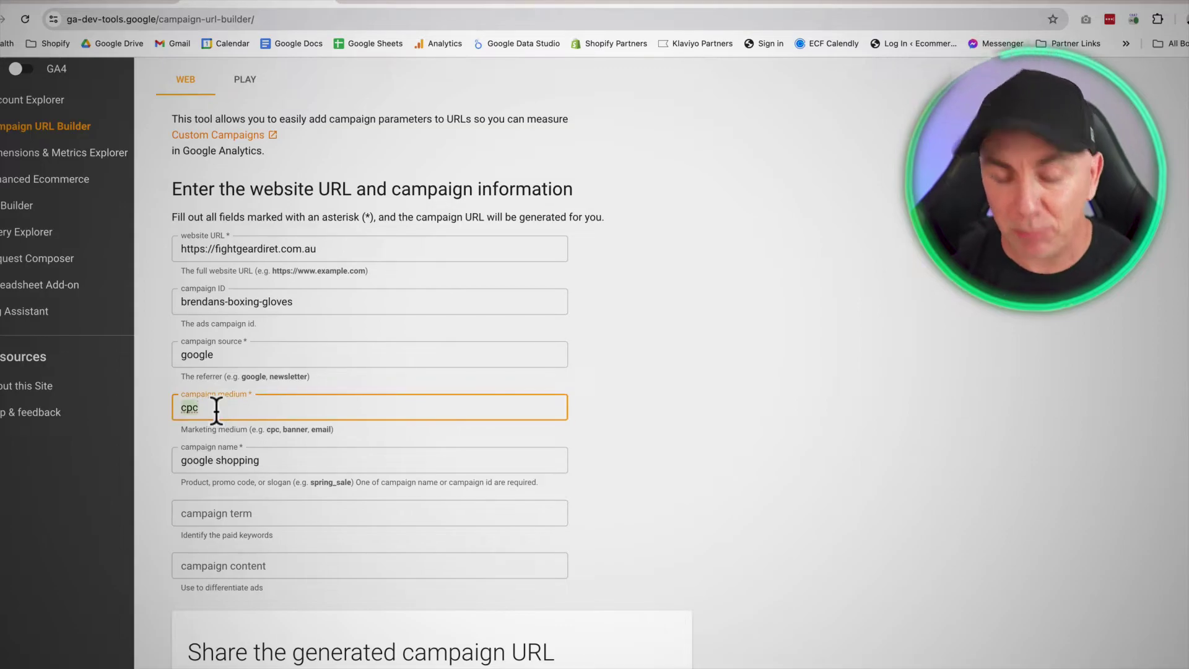
type("a")
key("BackSpace")
type("newsletter")
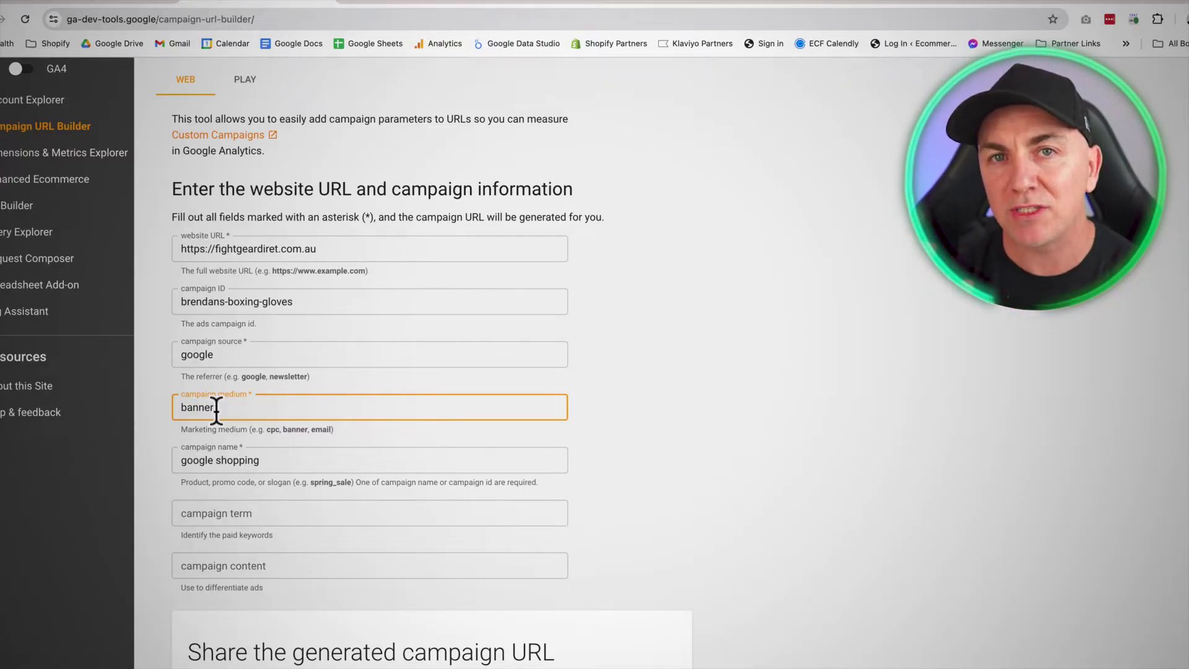
scroll(185, 421, "down", 1)
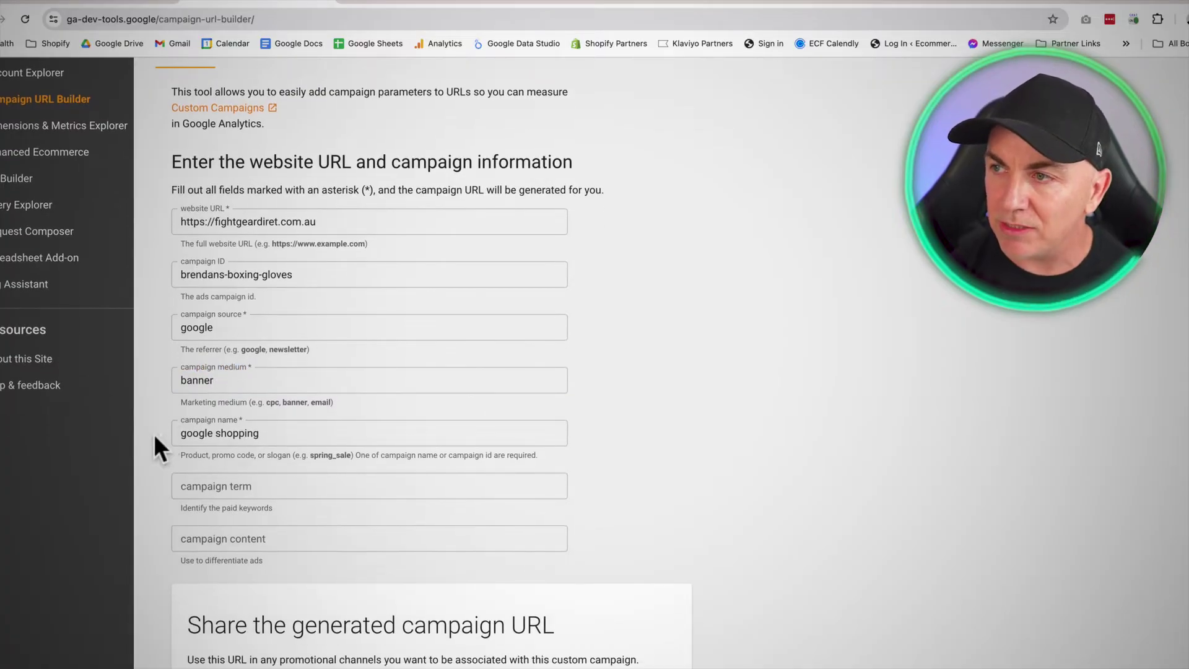
left_click(258, 434)
triple_click(259, 434)
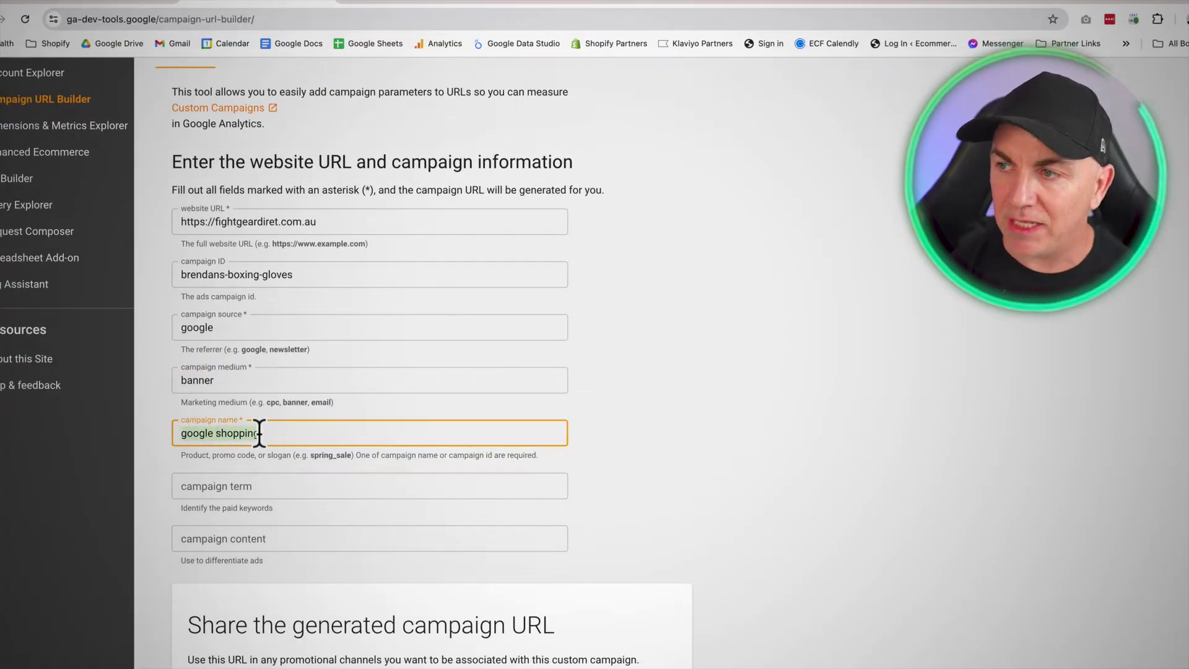
type("202")
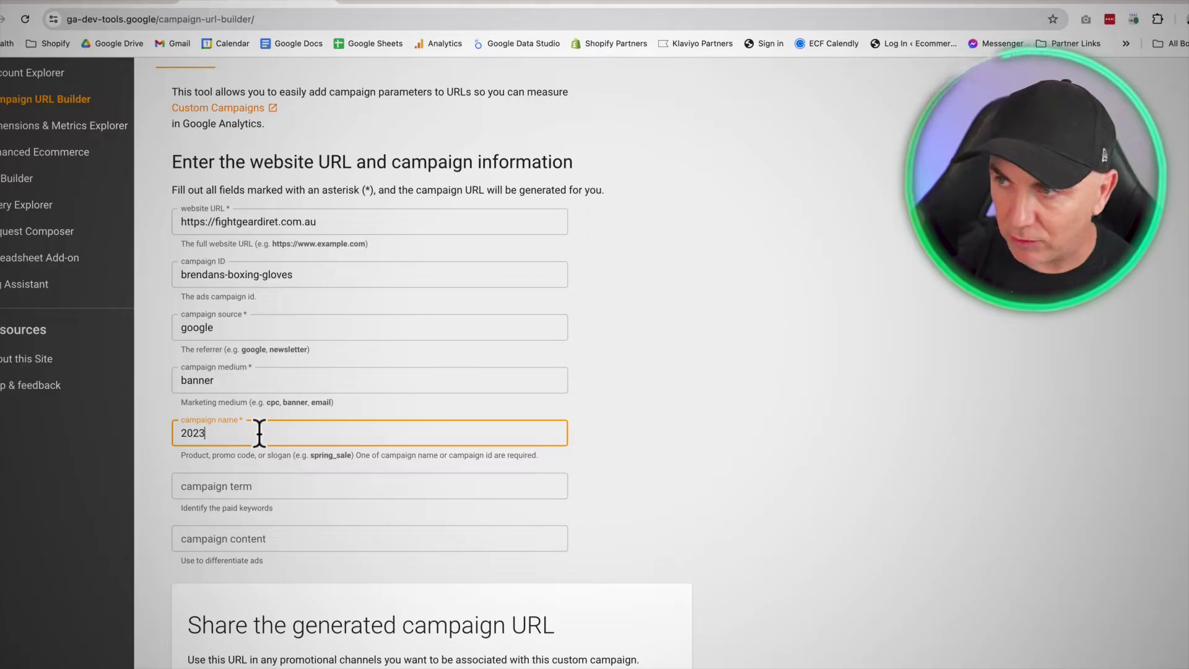
type("4 Glove Launch")
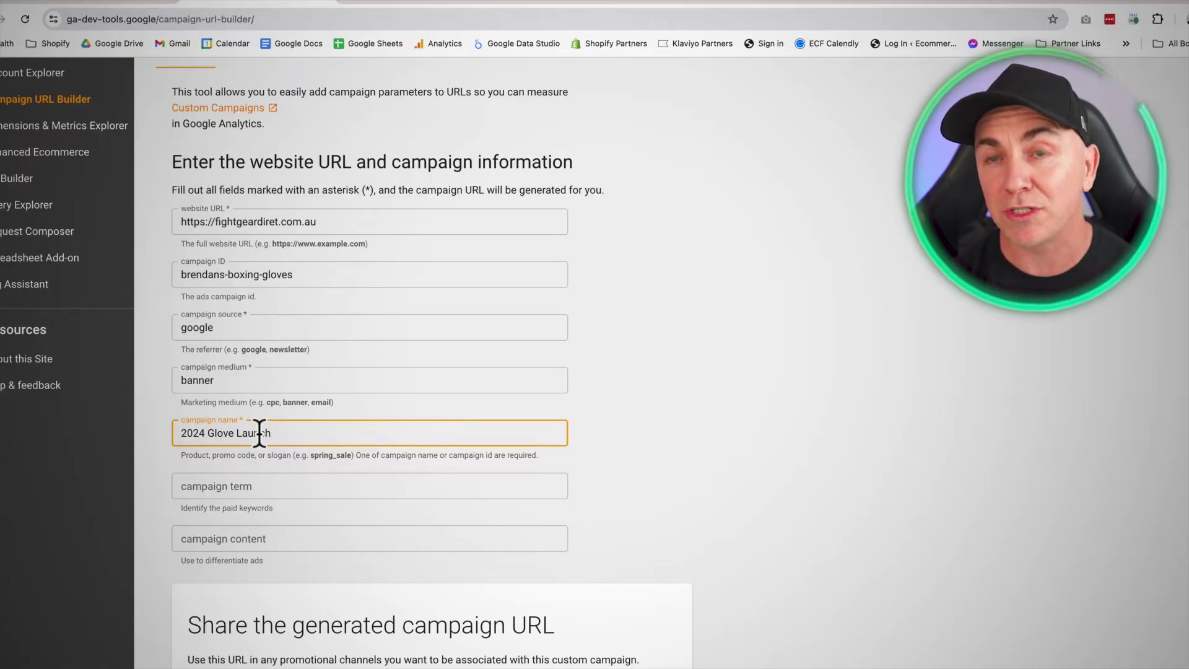
- Leave campaign term blank and enter 'video-reel' as the campaign content
left_click(171, 482)
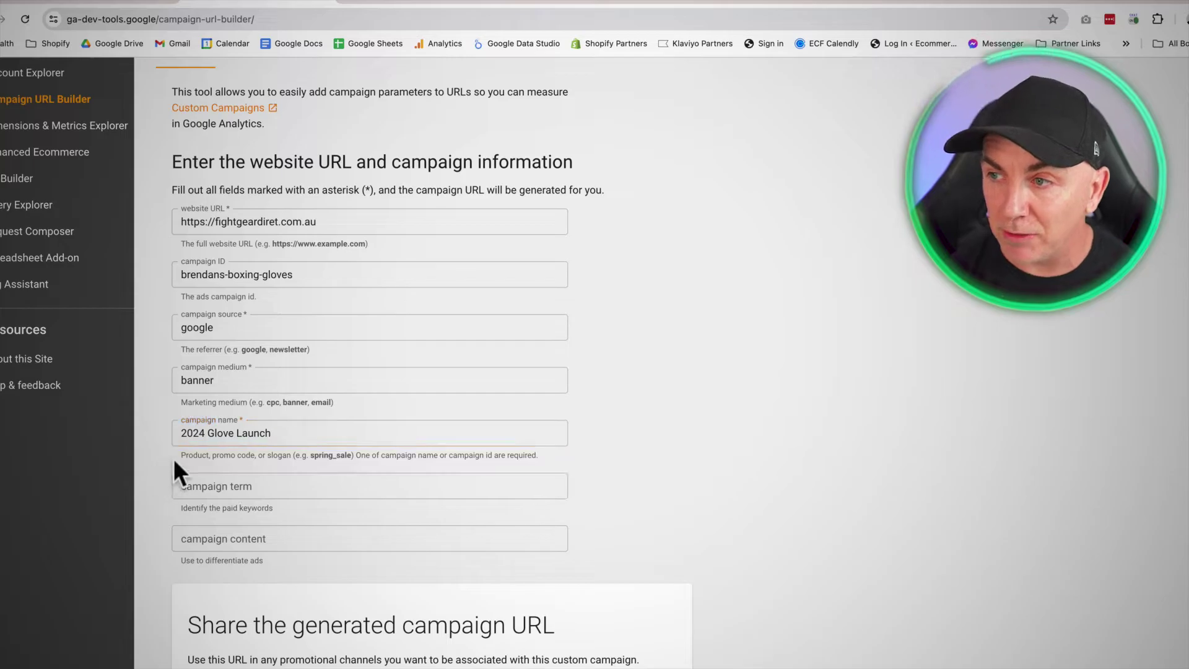
scroll(174, 458, "down", 1)
left_click(271, 519)
left_click(263, 470)
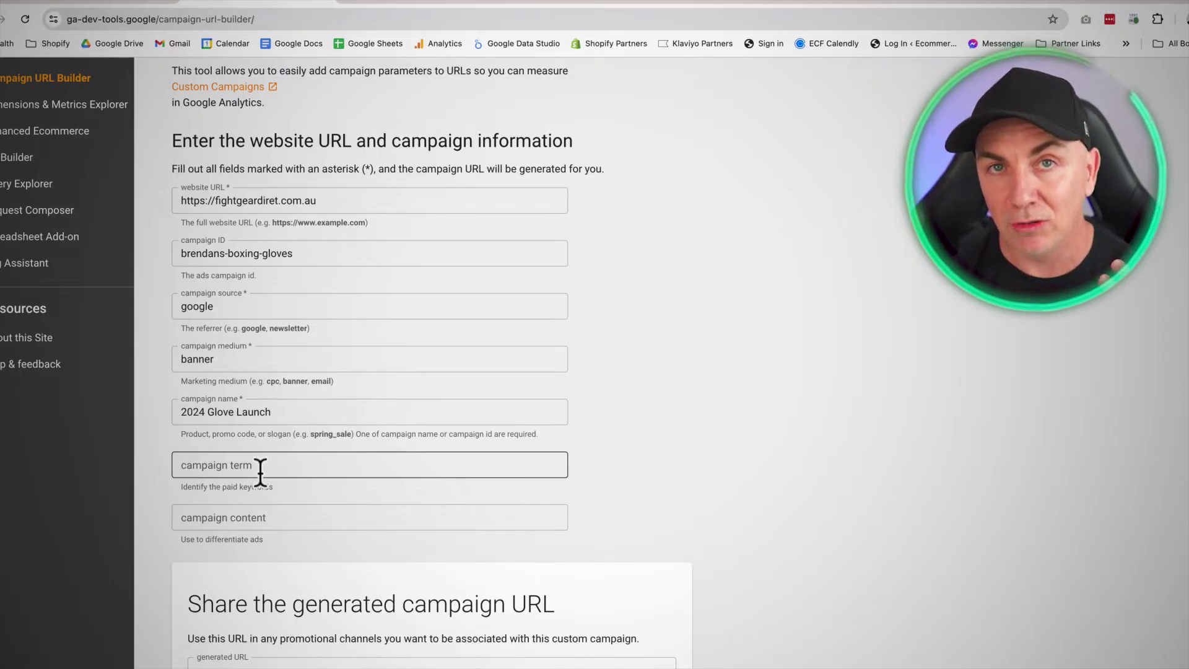
left_click(230, 489)
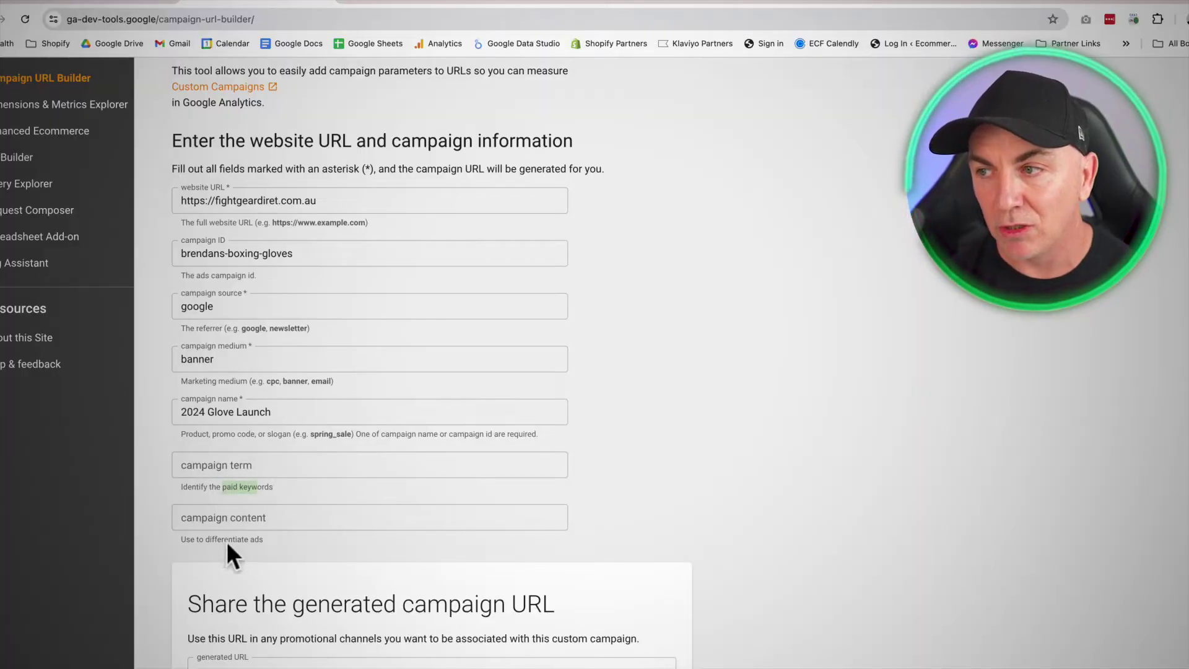
left_click(232, 518)
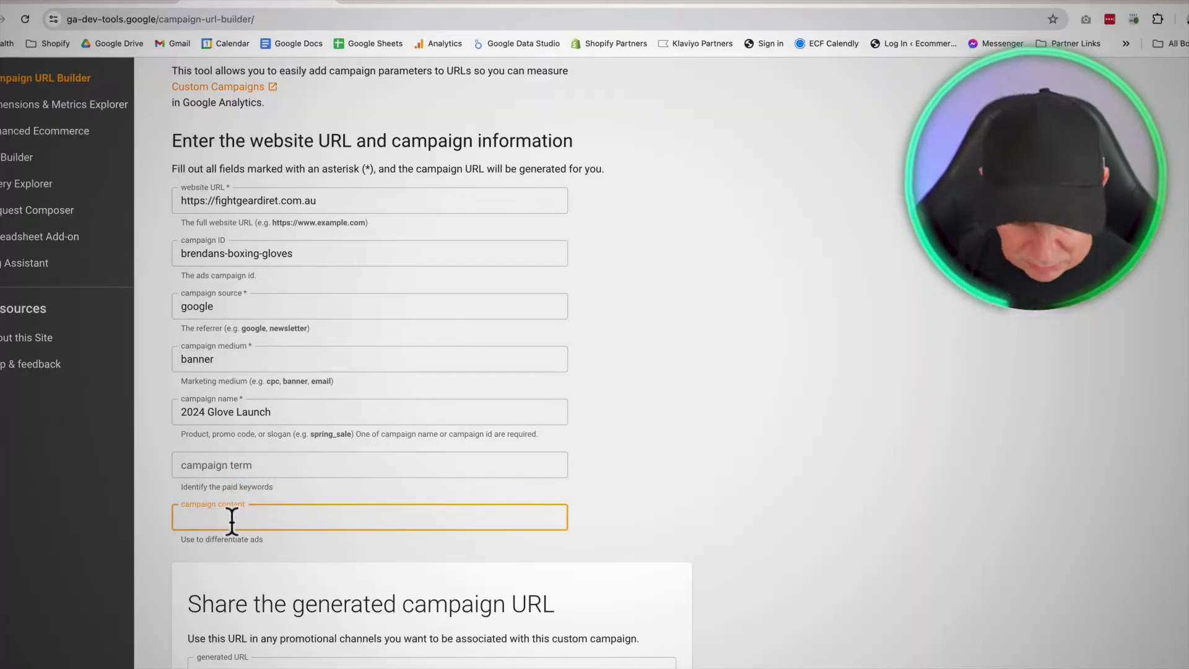
type("video")
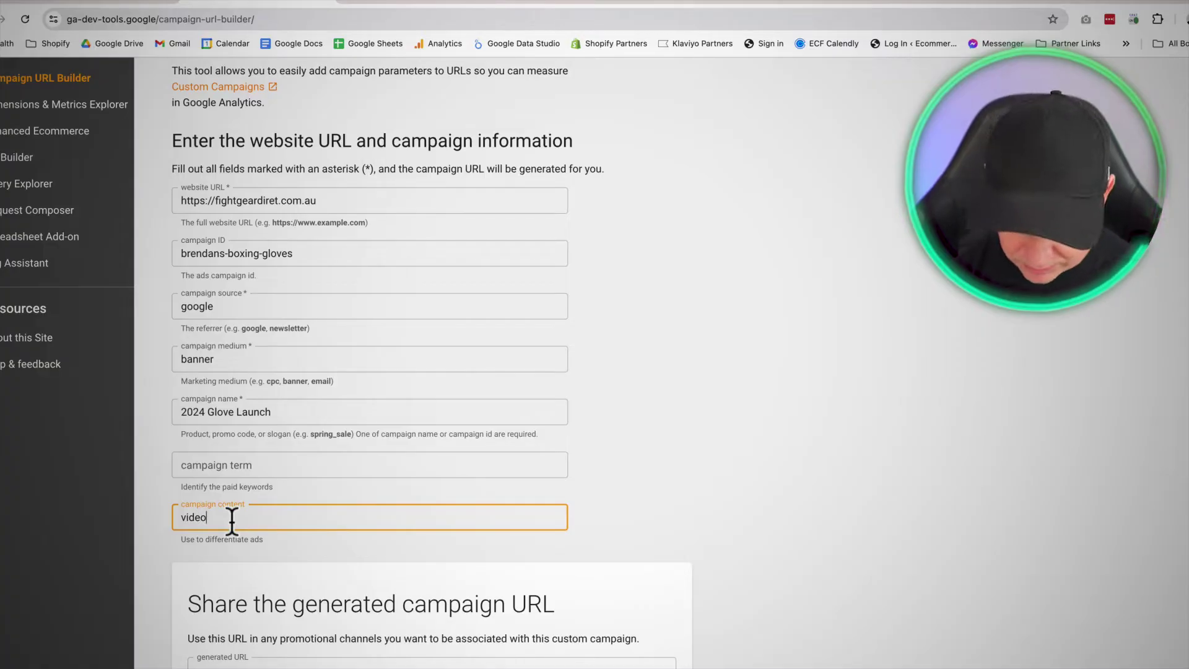
type("-reel")
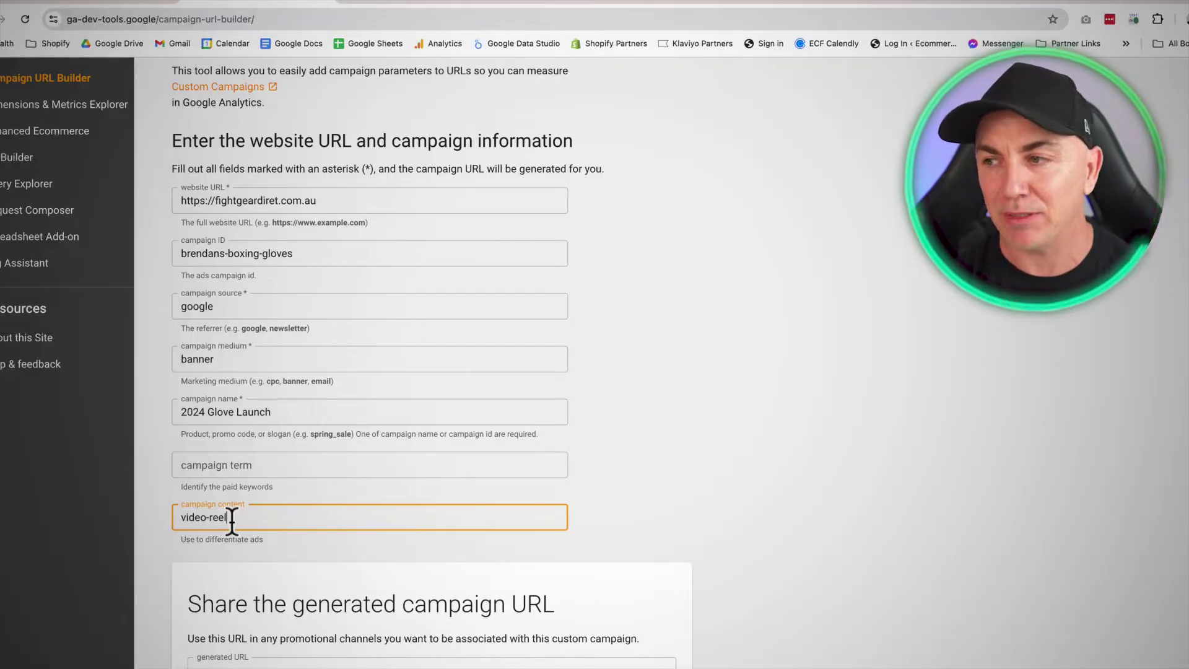
- Review the generated tagged campaign URL and its website portion
left_click(652, 508)
scroll(648, 482, "down", 2)
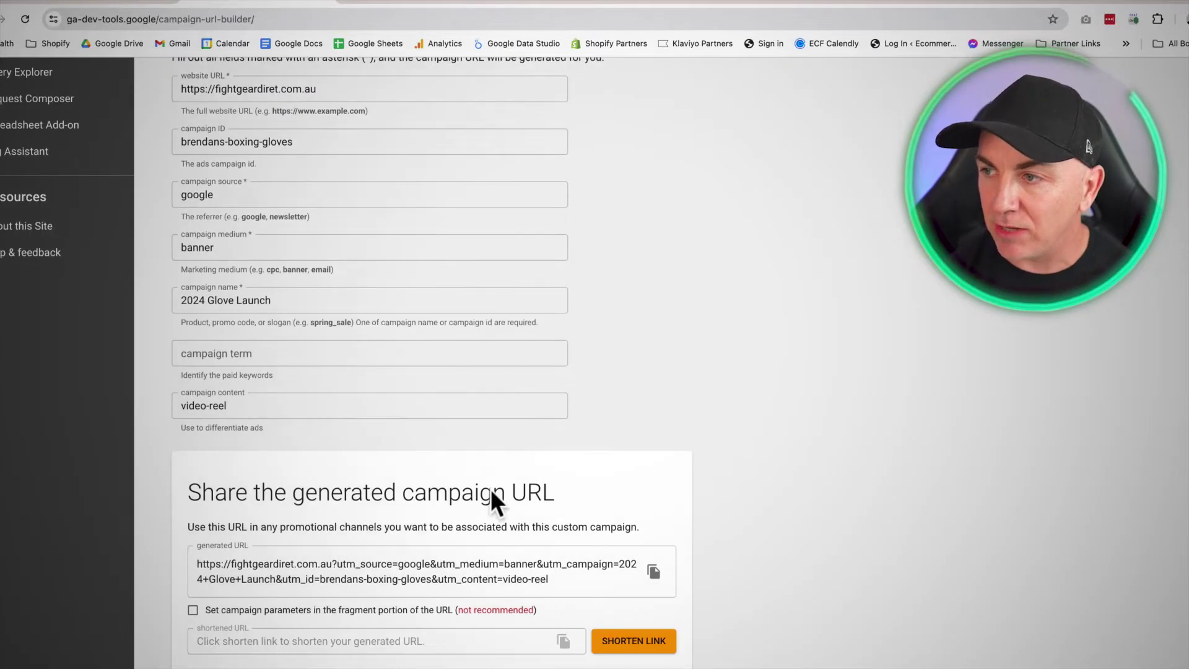
left_click_drag(191, 491, 594, 488)
left_click(593, 484)
scroll(592, 480, "down", 2)
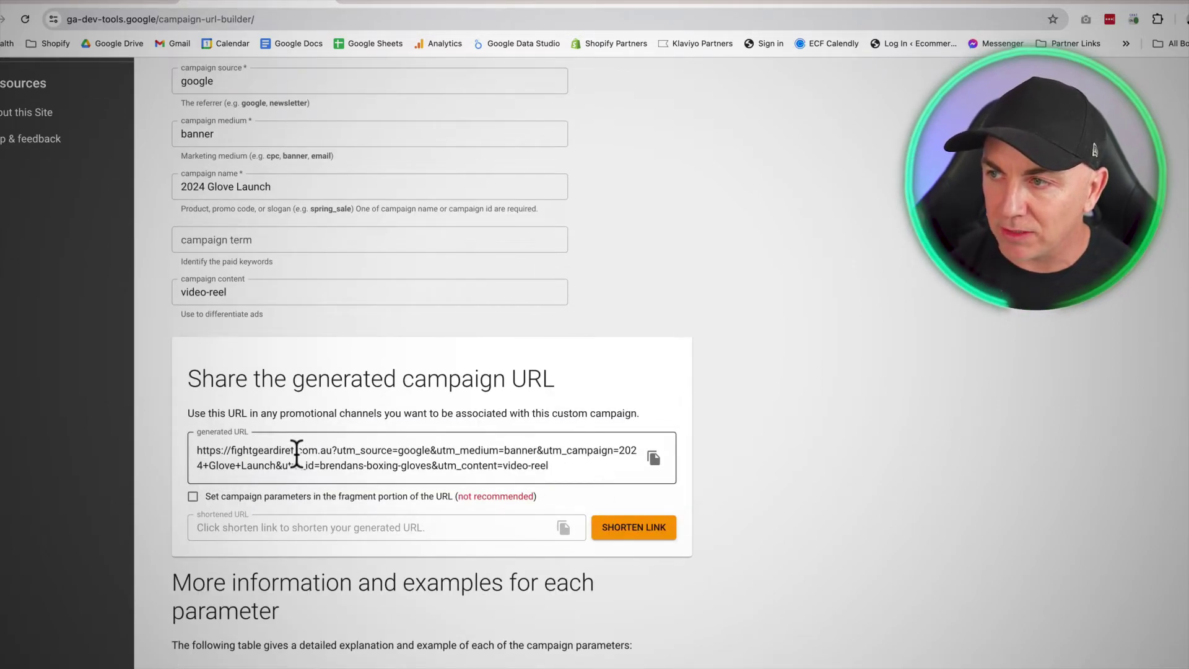
left_click_drag(333, 450, 189, 452)
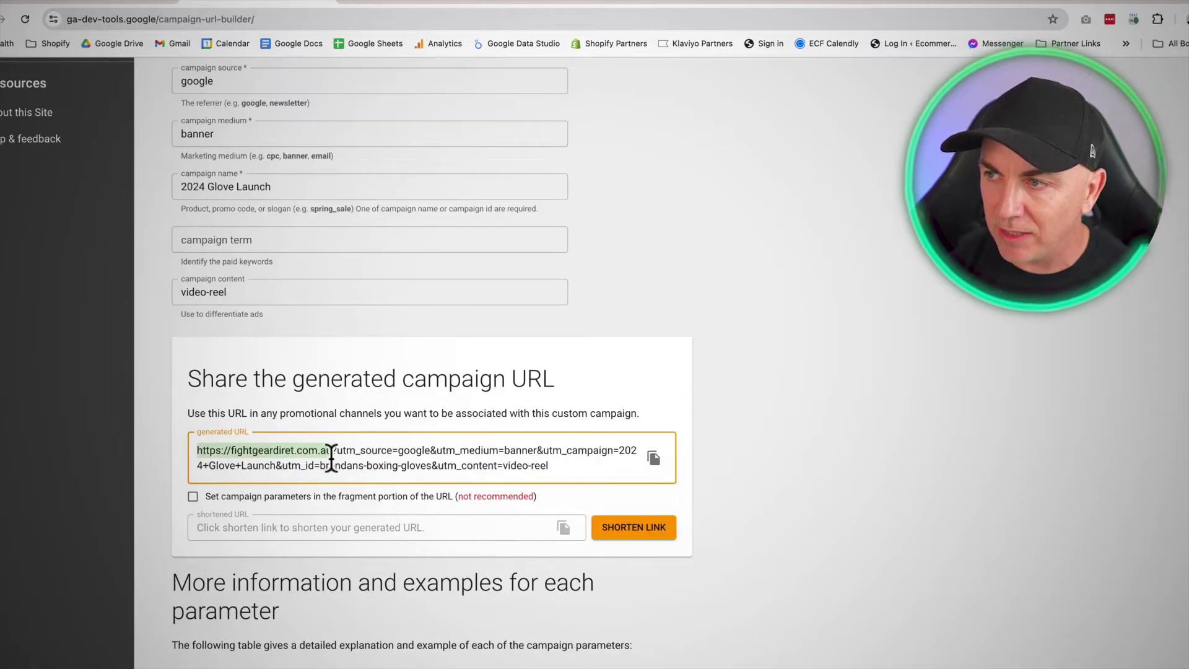
left_click(354, 450)
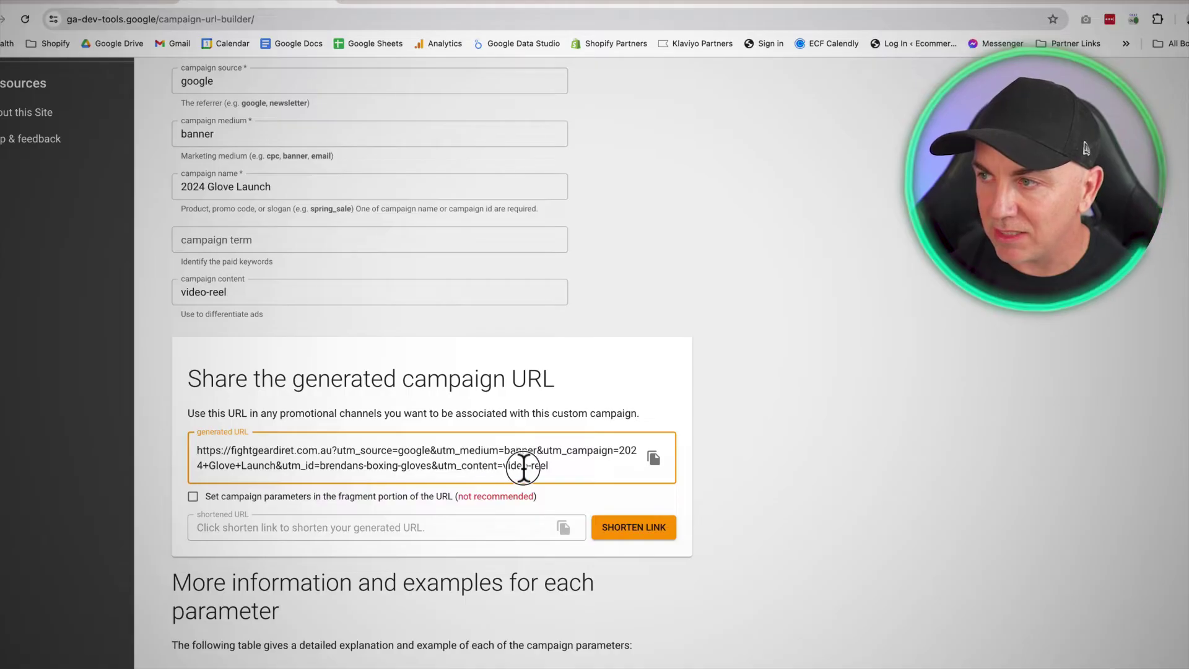
- Go to the Google Analytics Traffic acquisition report
scroll(522, 496, "up", 6)
scroll(499, 485, "down", 3)
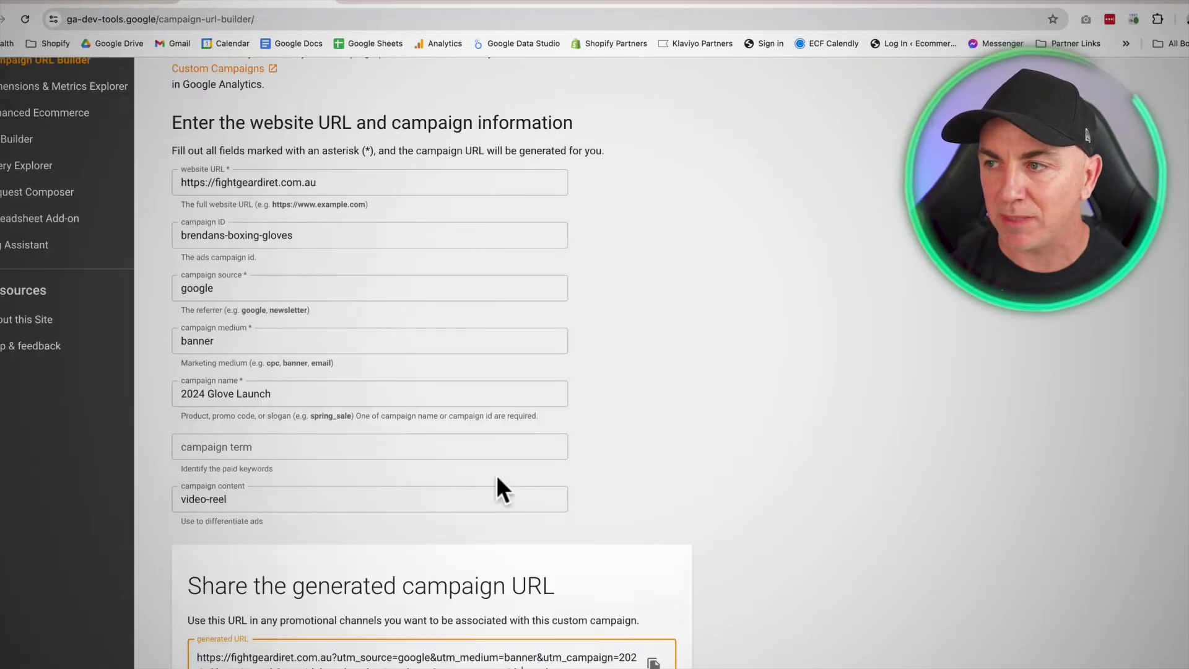
scroll(489, 549, "down", 5)
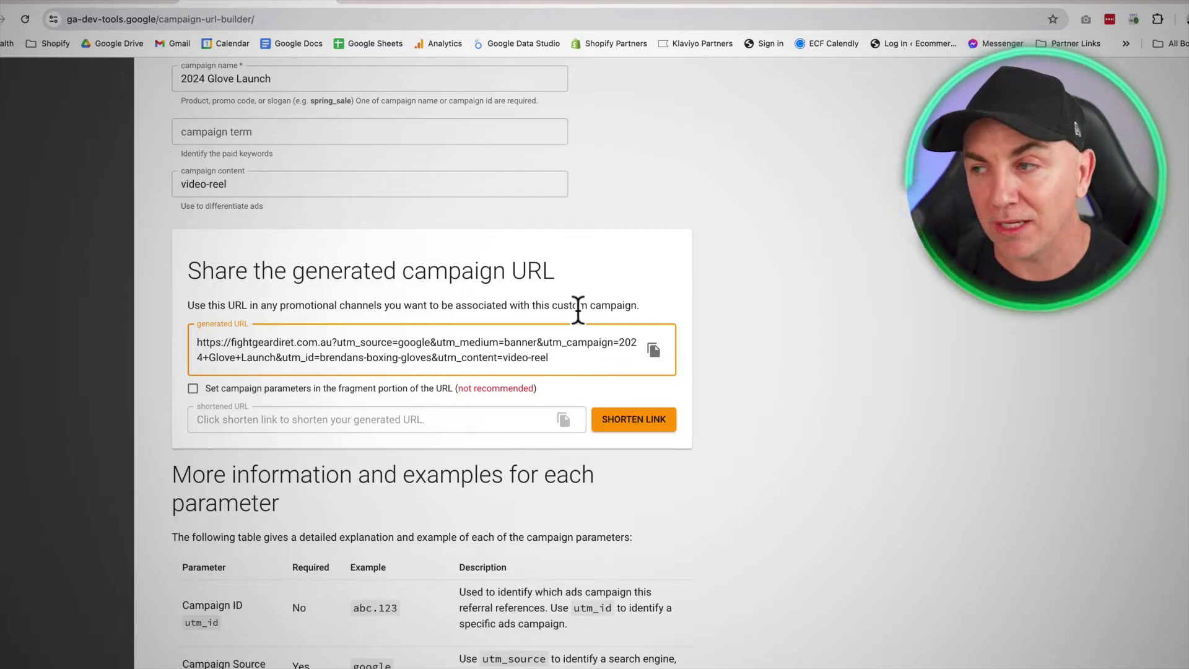
scroll(727, 359, "up", 3)
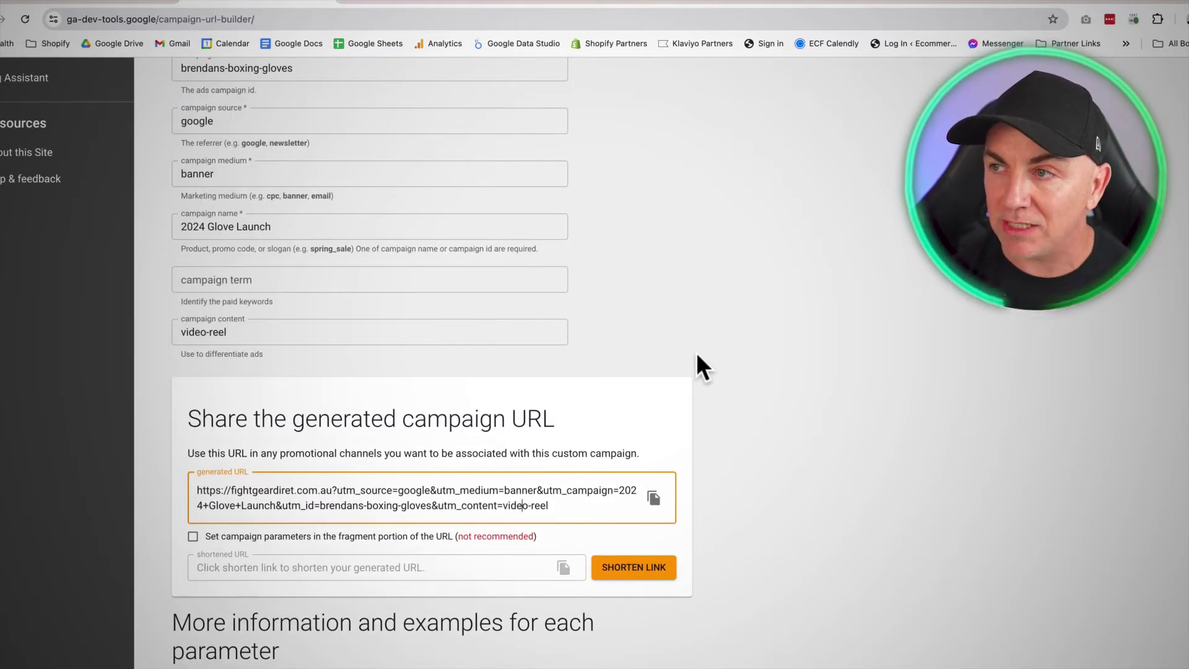
scroll(696, 352, "up", 5)
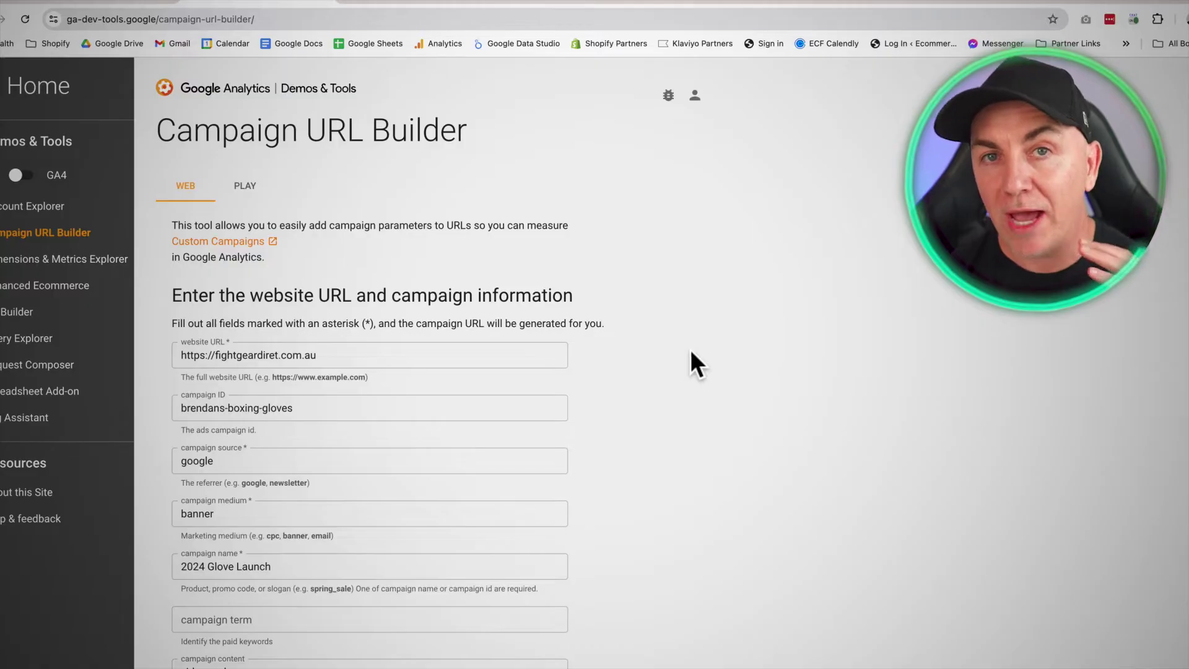
left_click(101, 3)
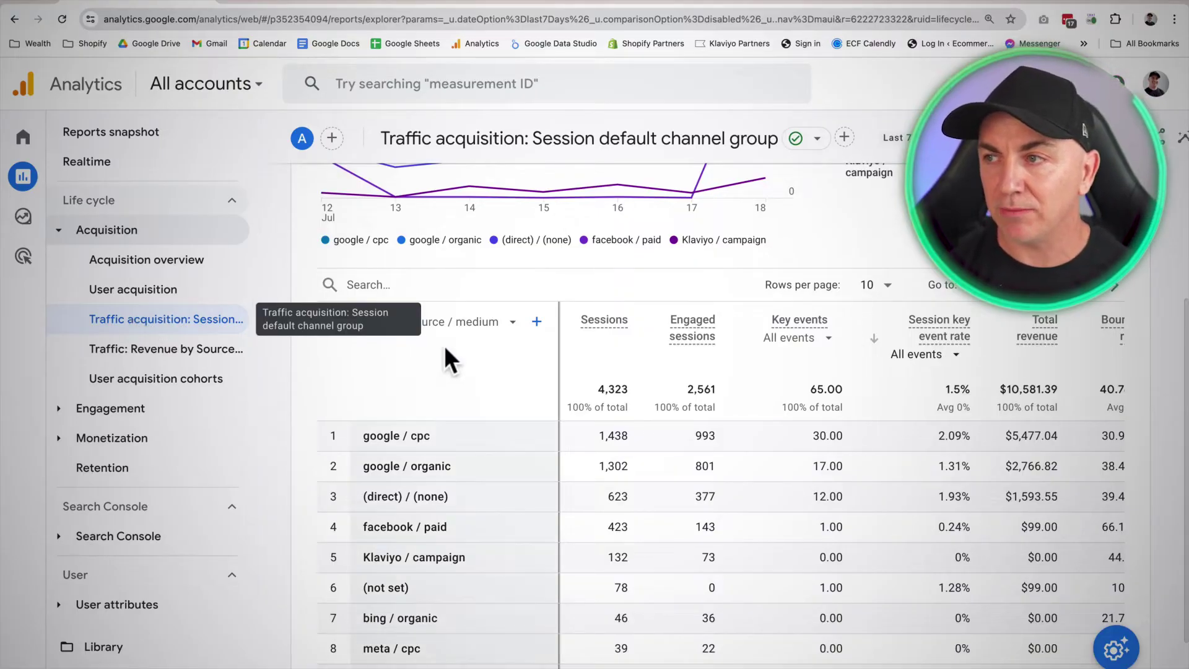
scroll(464, 352, "up", 5)
scroll(496, 299, "down", 2)
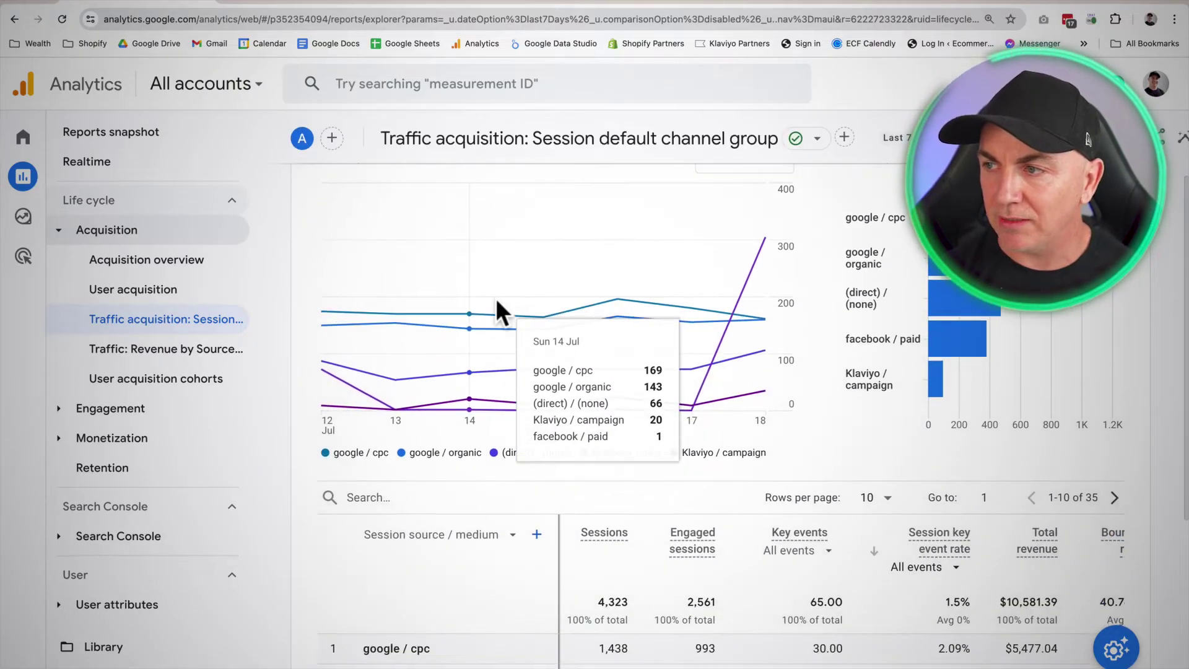
scroll(281, 503, "down", 1)
scroll(334, 520, "down", 2)
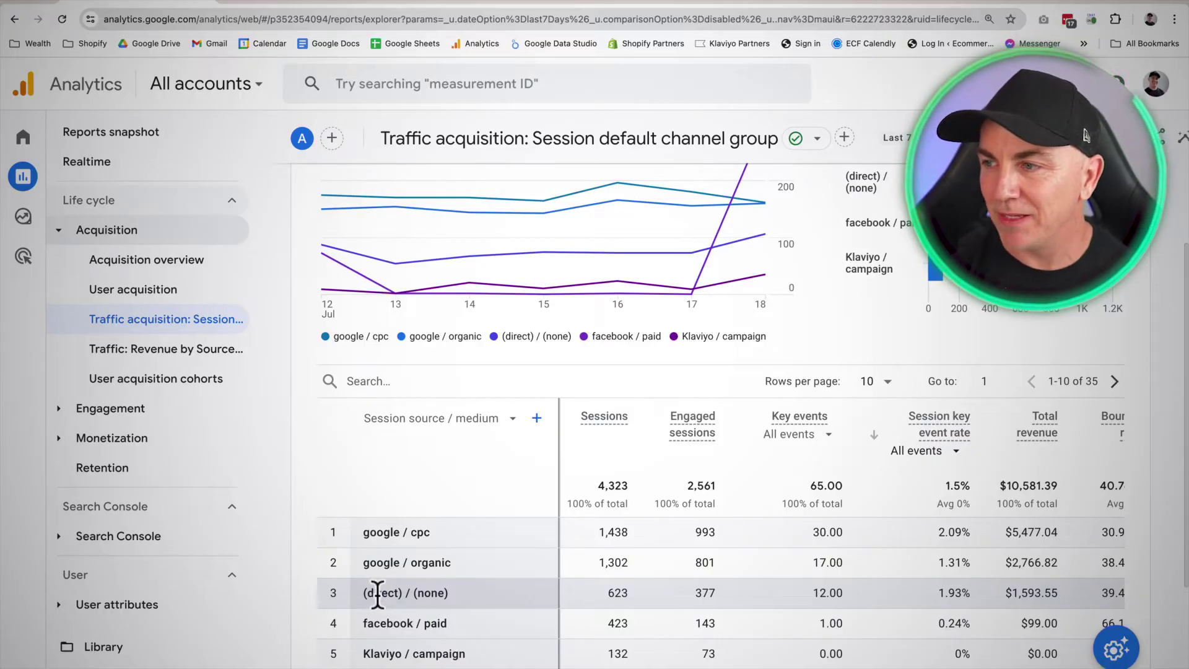
scroll(385, 594, "down", 1)
scroll(433, 611, "down", 1)
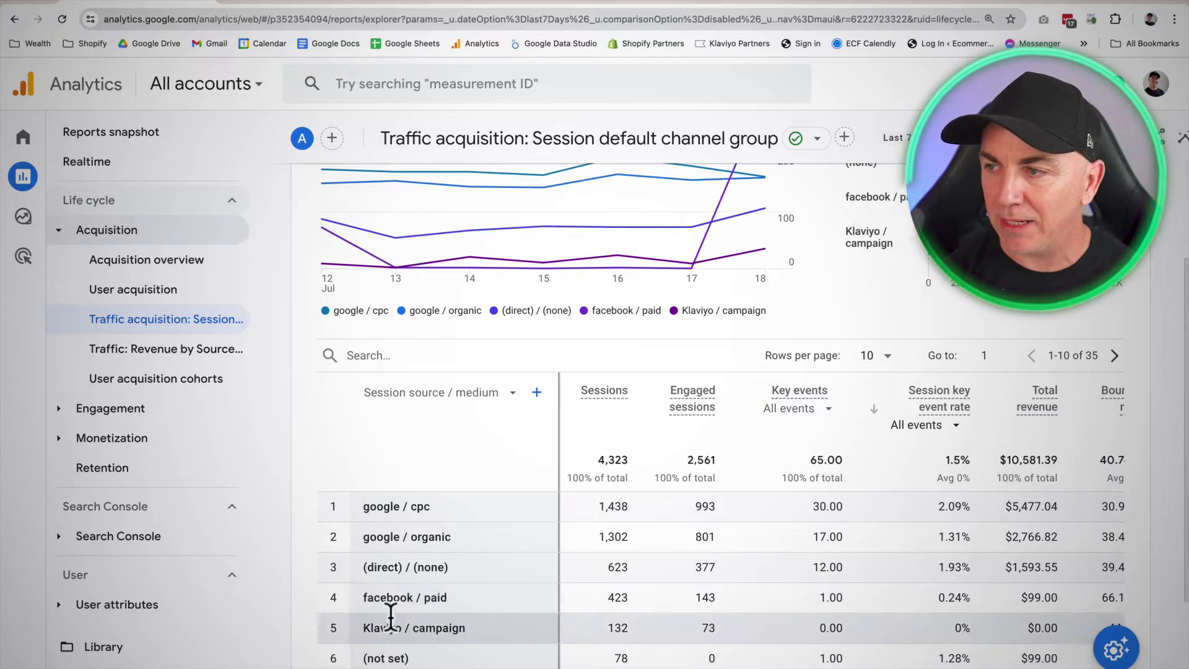
scroll(460, 622, "down", 2)
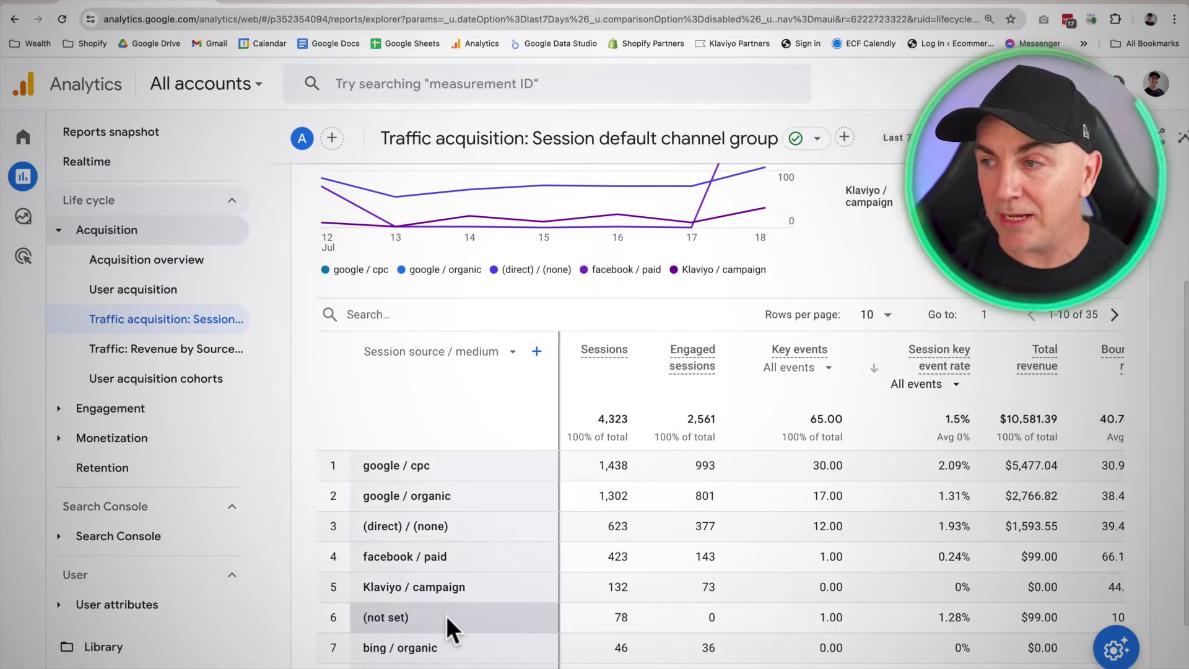
scroll(396, 629, "down", 1)
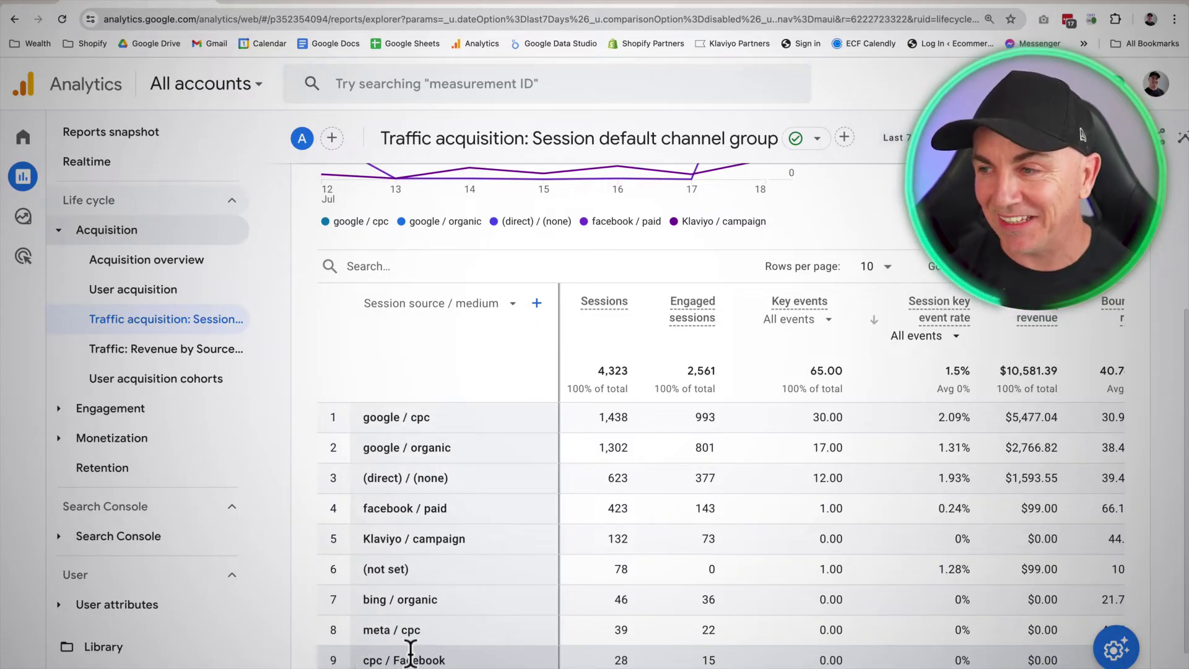
scroll(411, 651, "down", 1)
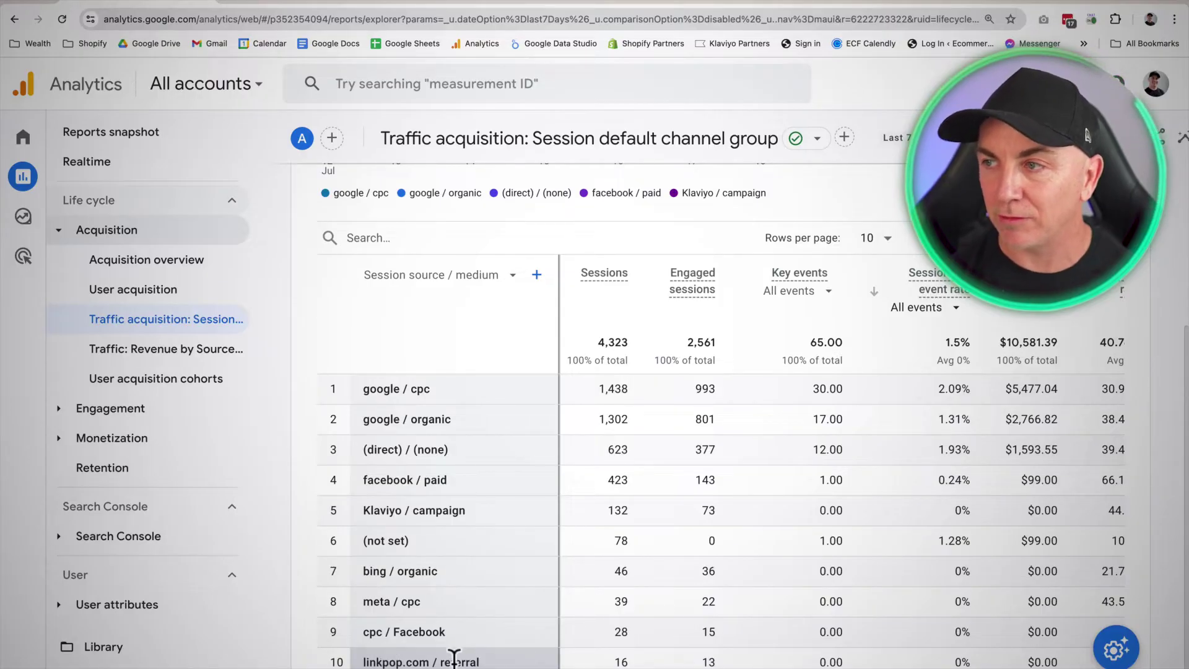
scroll(446, 619, "up", 3)
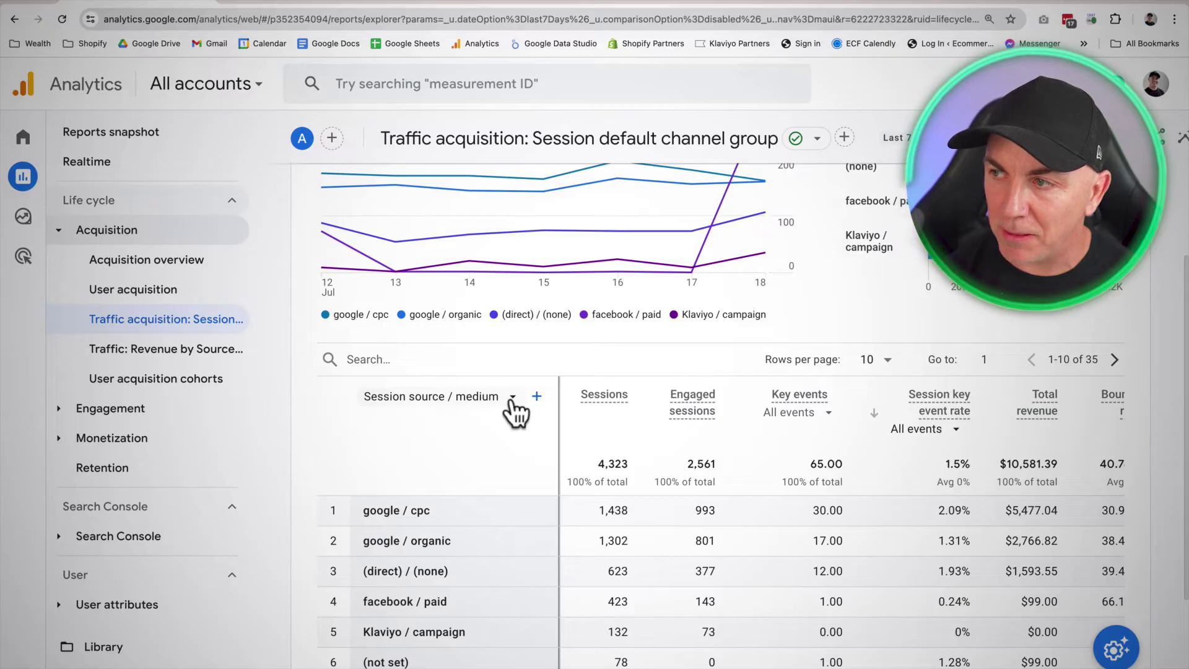
left_click(306, 7)
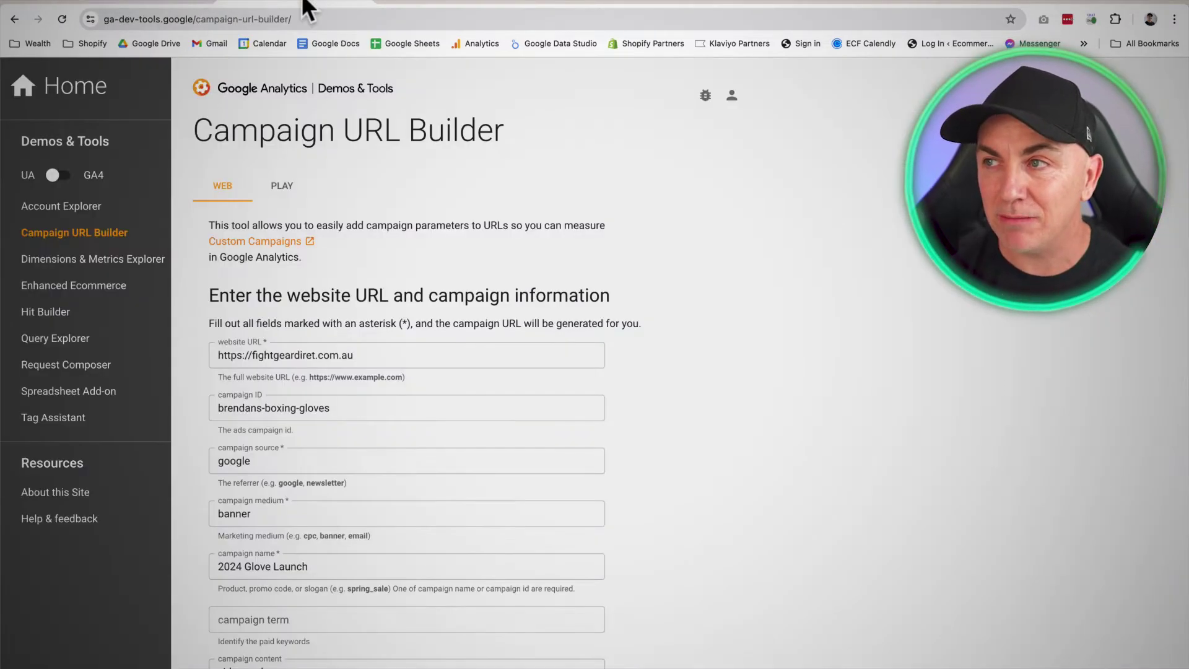
scroll(578, 458, "down", 3)
double_click(270, 401)
left_click(271, 452)
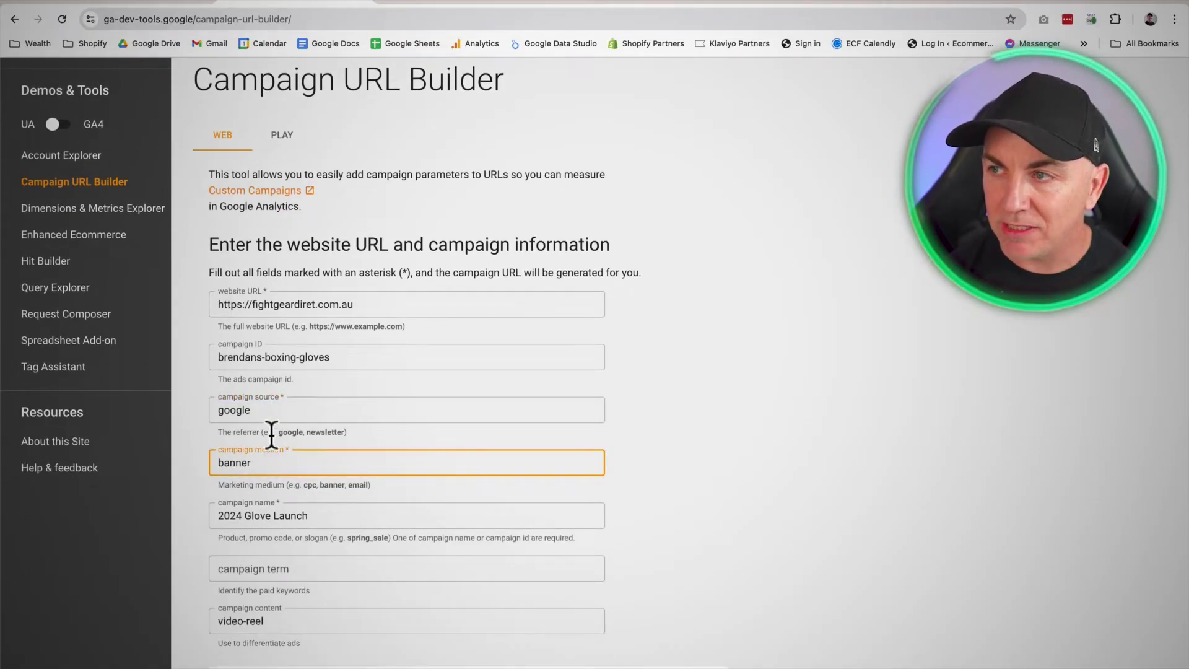
left_click(174, 6)
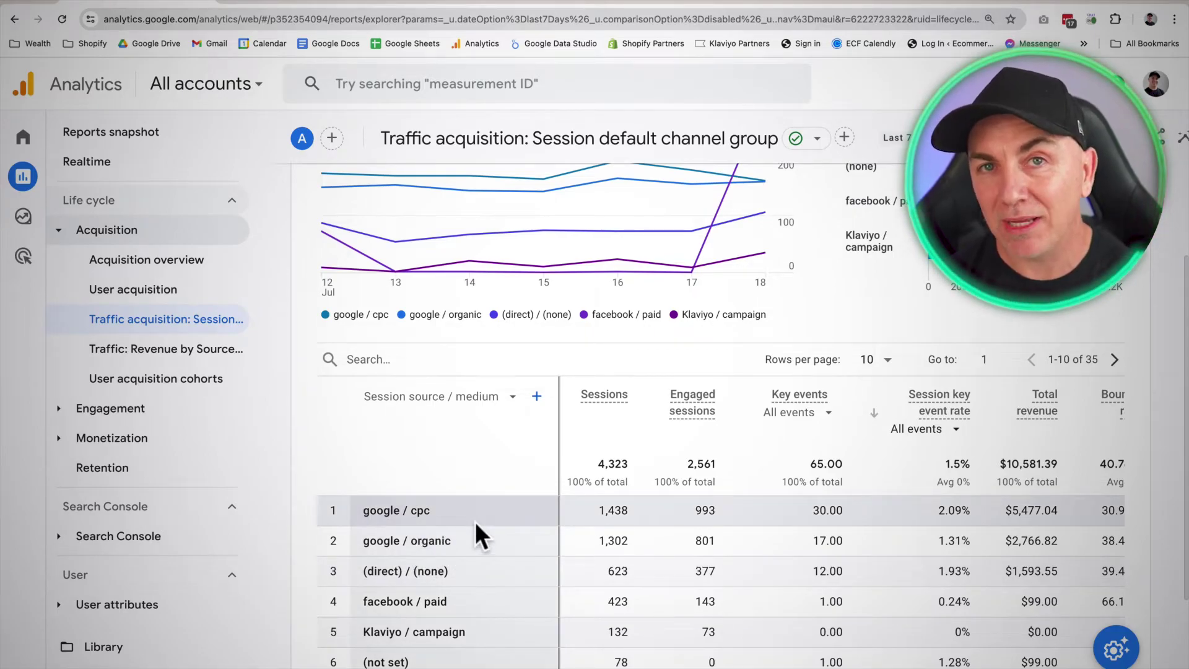
- Change the table's primary dimension from Session source / medium to Session campaign
scroll(481, 520, "down", 1)
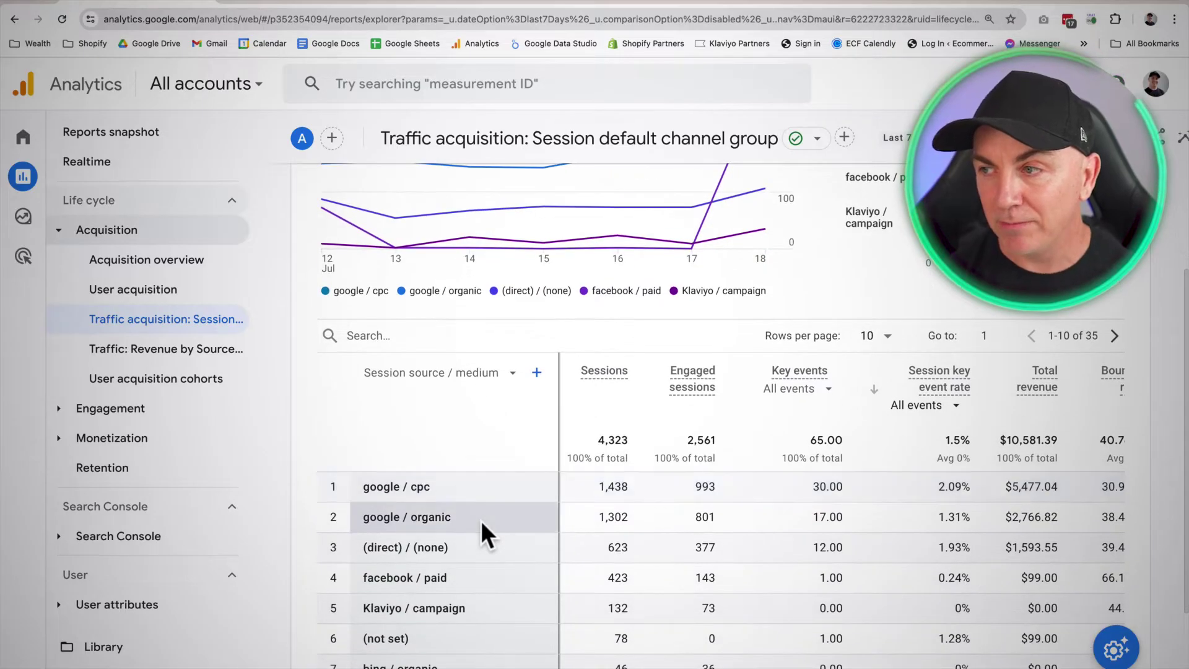
left_click(488, 388)
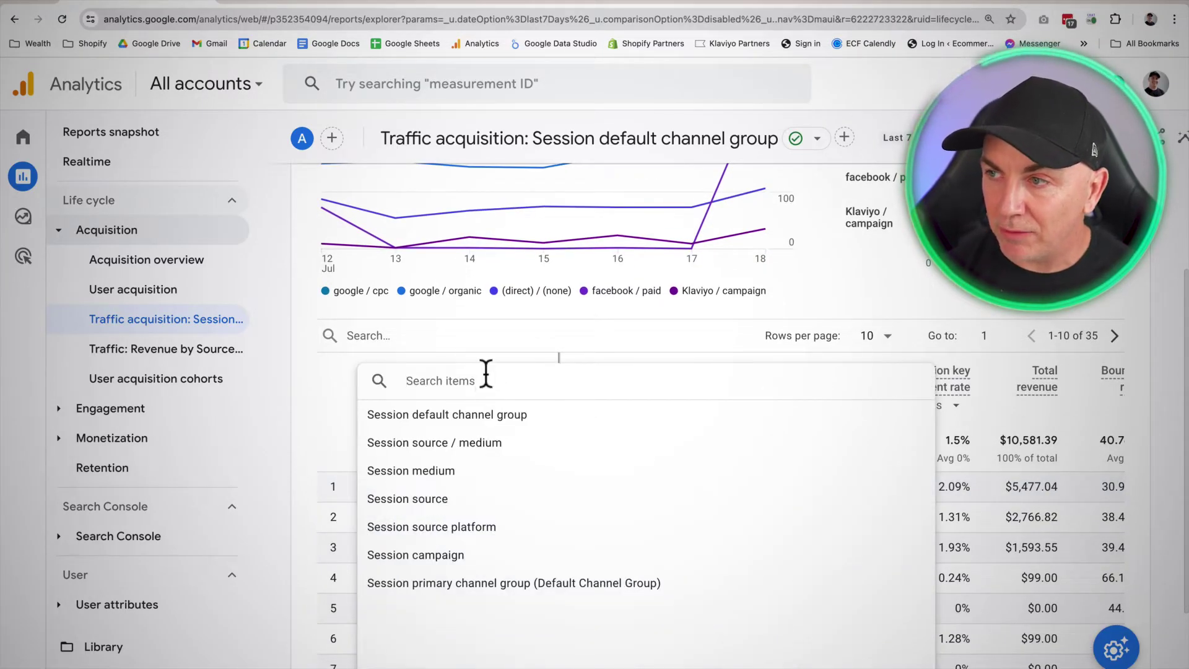
left_click(440, 558)
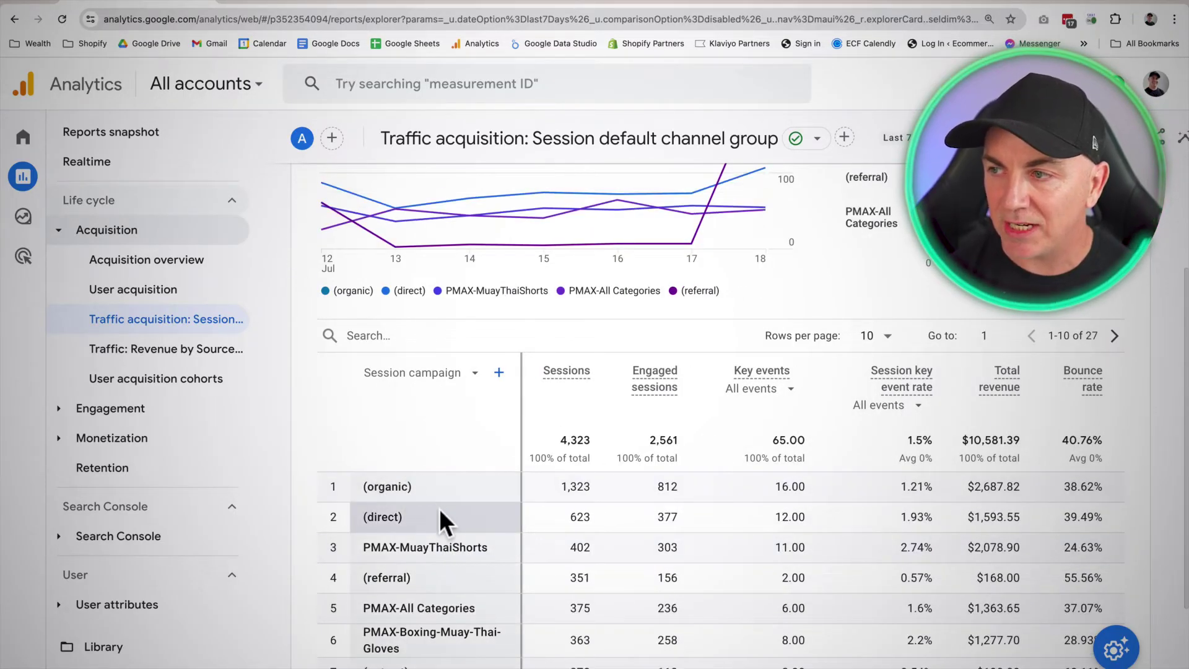
- Inspect campaign rows such as PMAX-MuayThaiShorts and Shopping Free Listings
left_click_drag(367, 548, 485, 547)
scroll(449, 619, "down", 2)
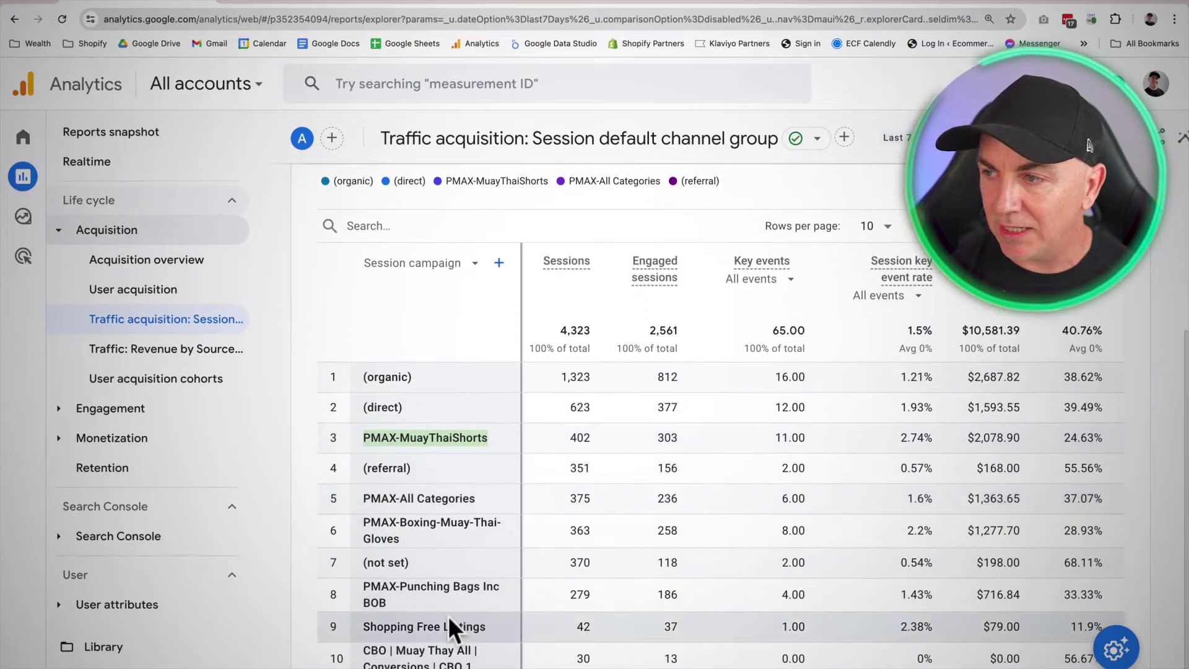
left_click_drag(364, 631, 486, 628)
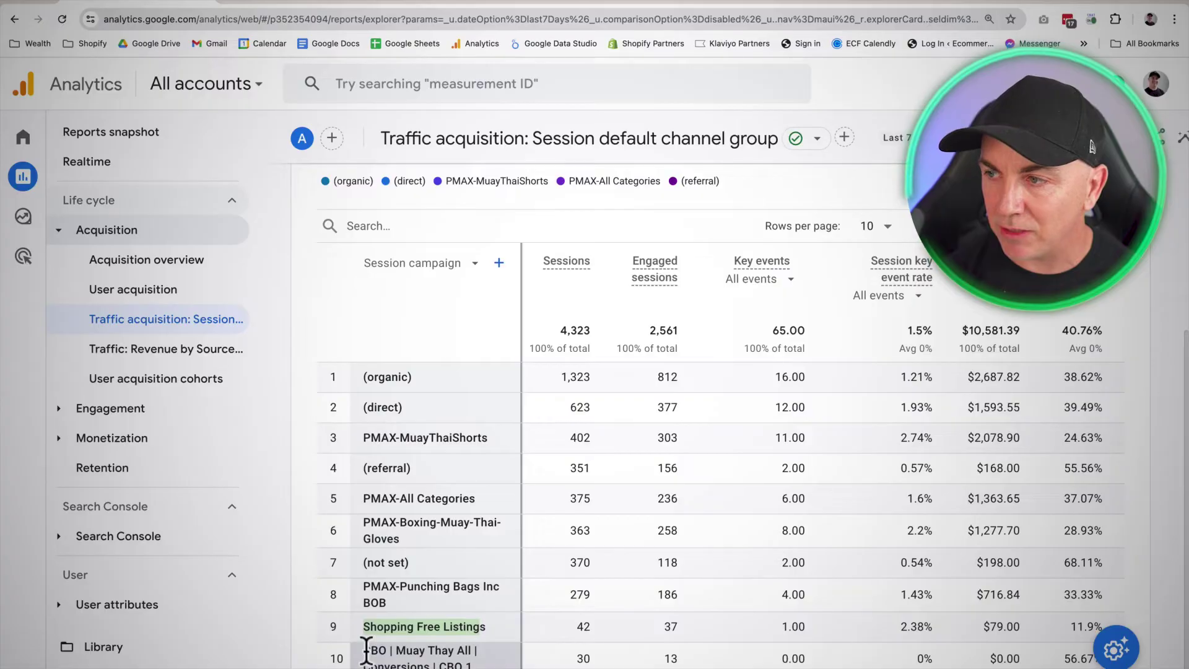
left_click_drag(366, 649, 474, 658)
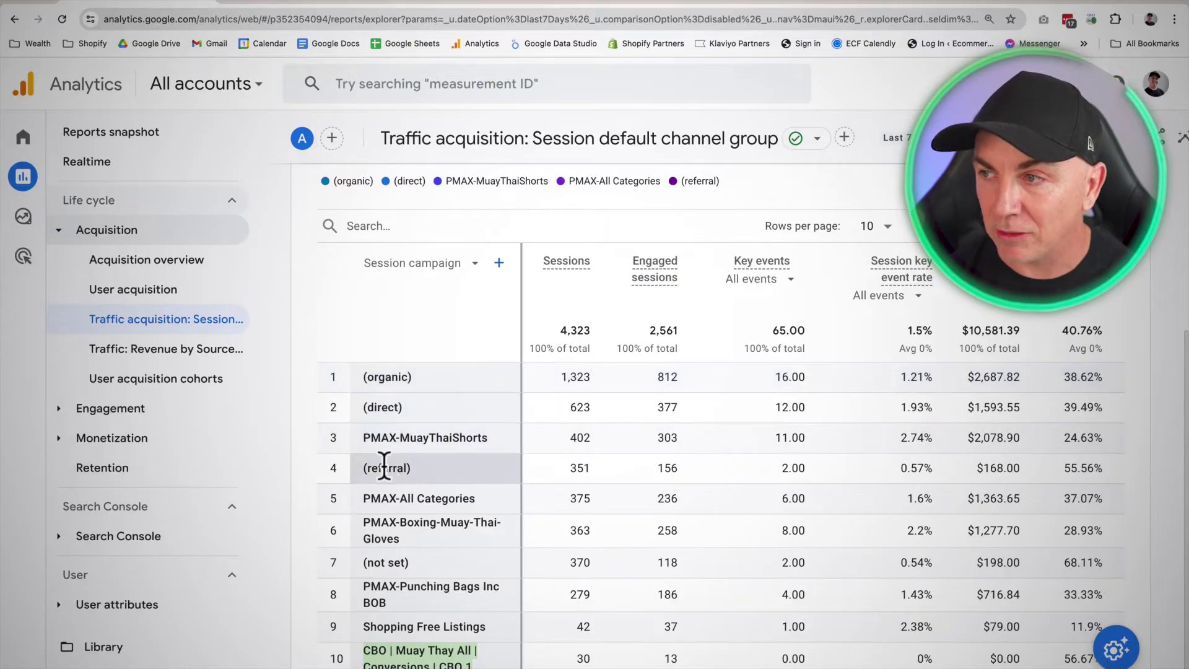
scroll(388, 474, "up", 3)
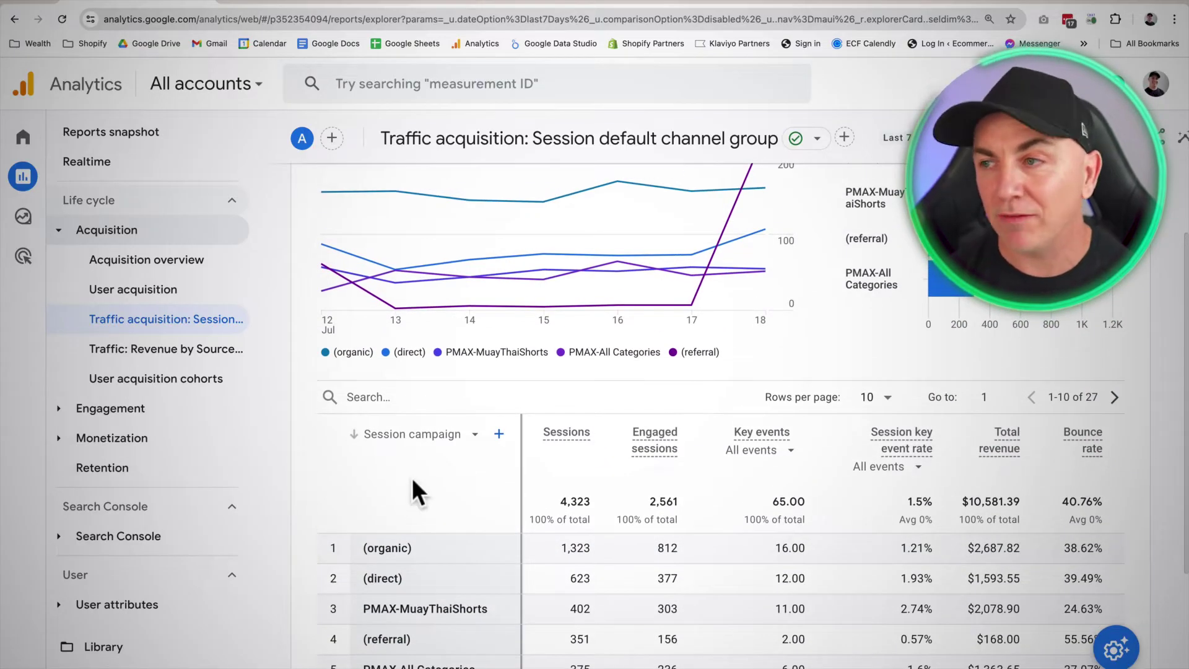
left_click(415, 435)
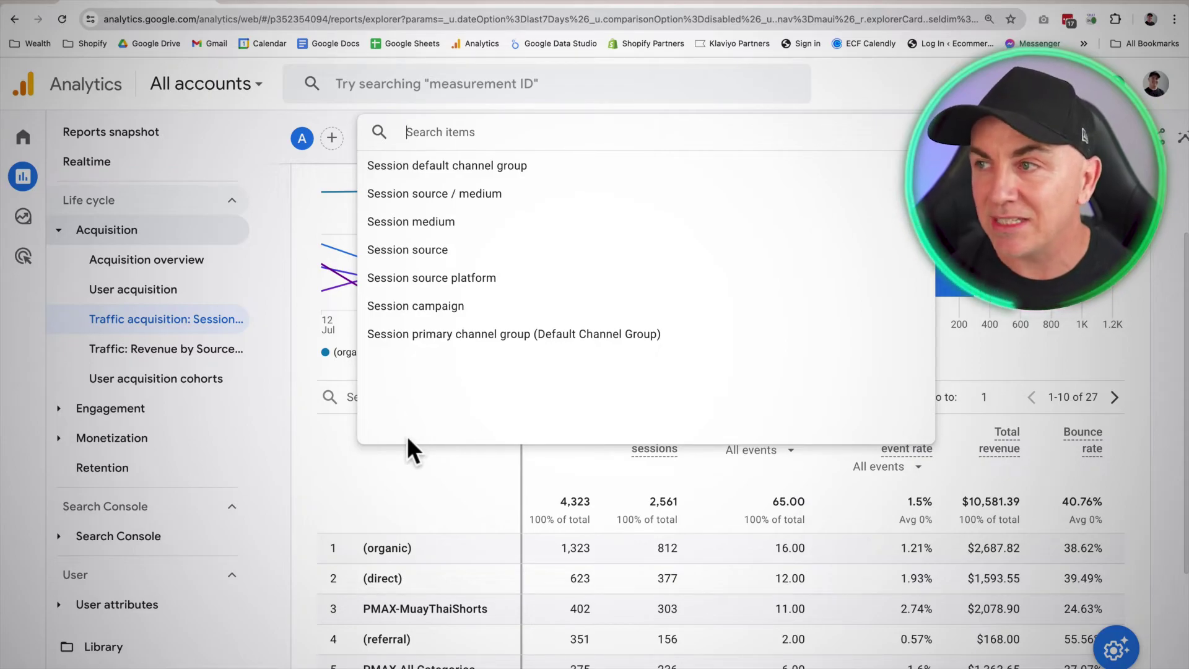
left_click(407, 468)
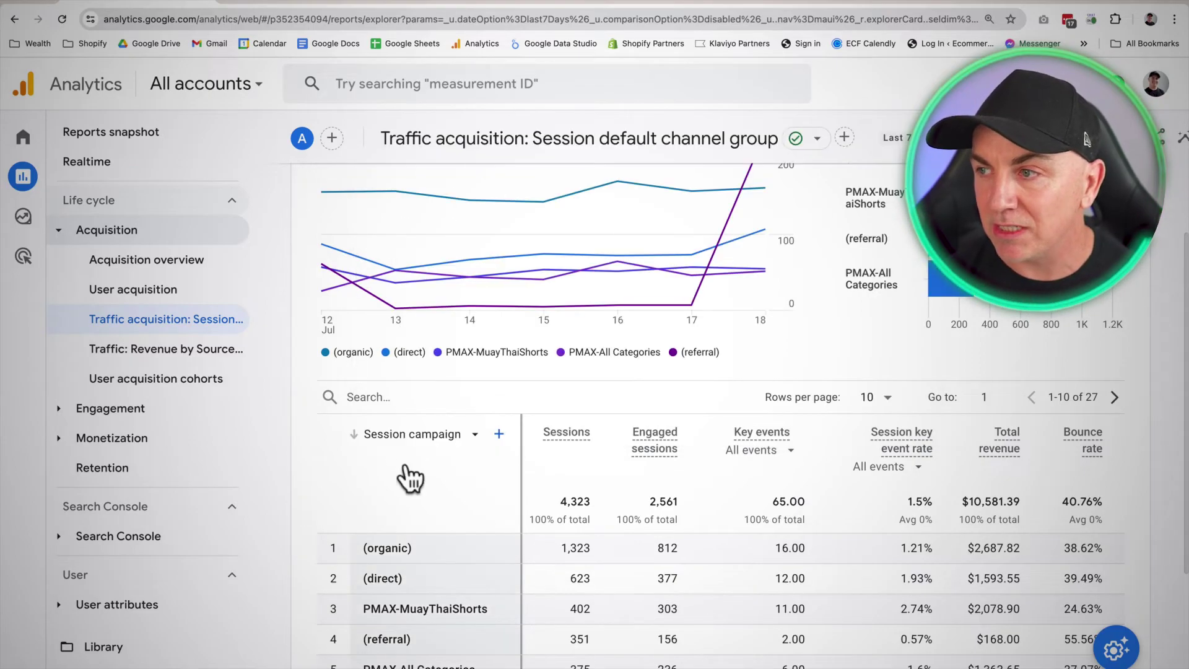
scroll(417, 469, "down", 1)
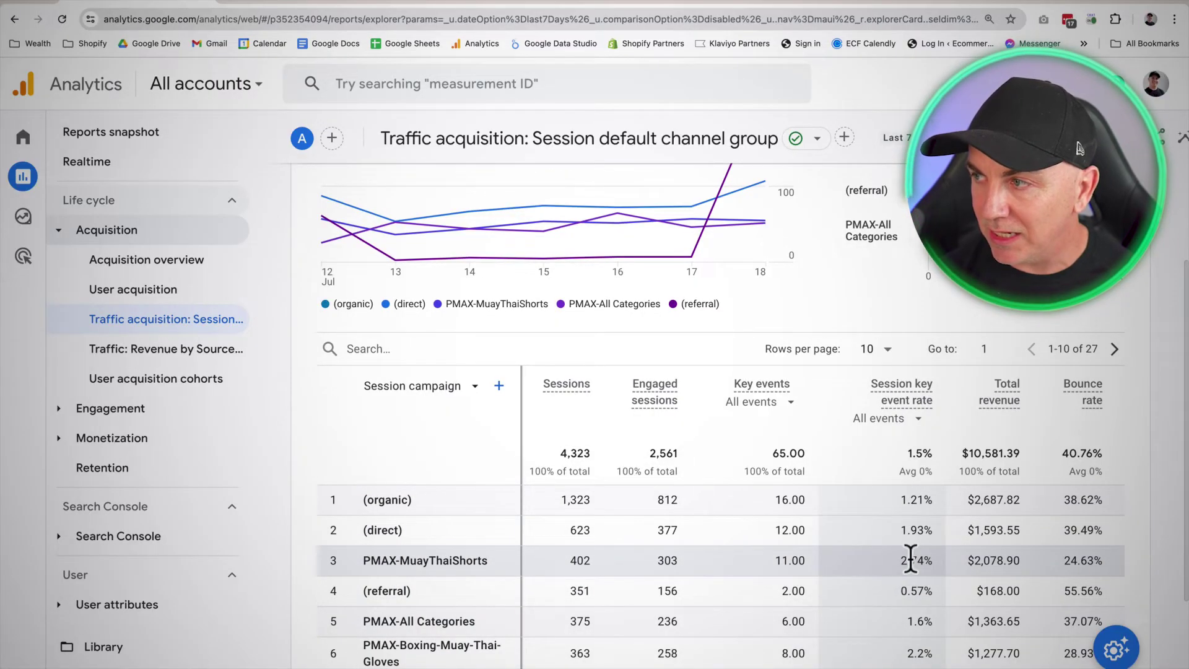
left_click_drag(900, 560, 950, 562)
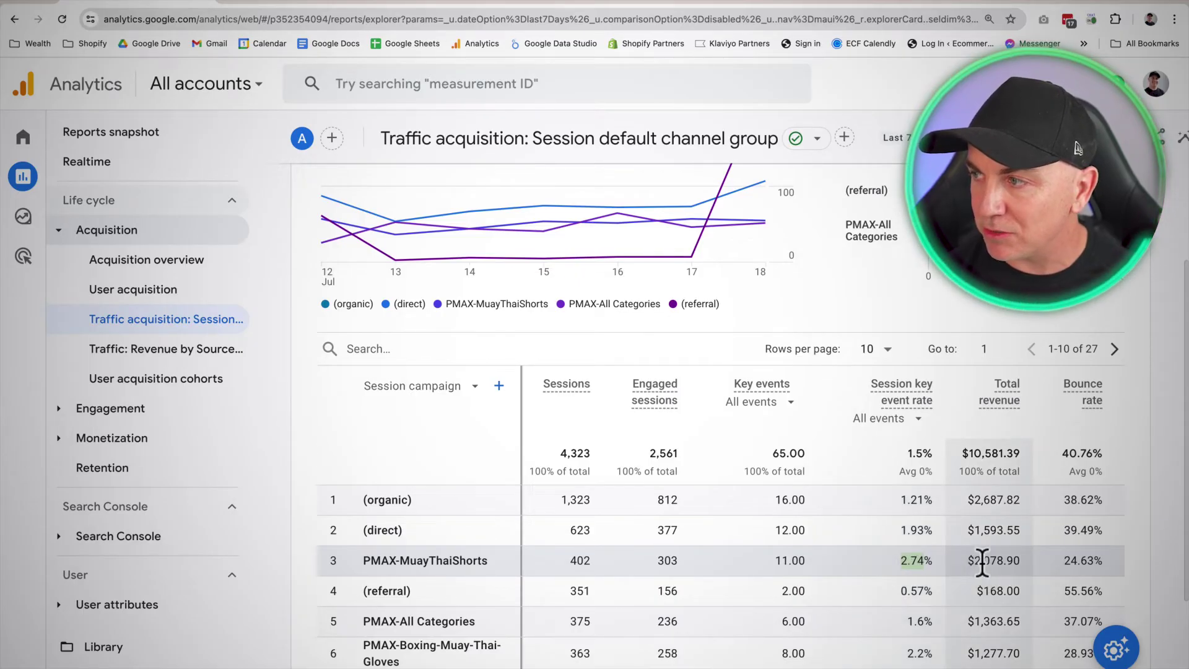
scroll(983, 562, "right", 2)
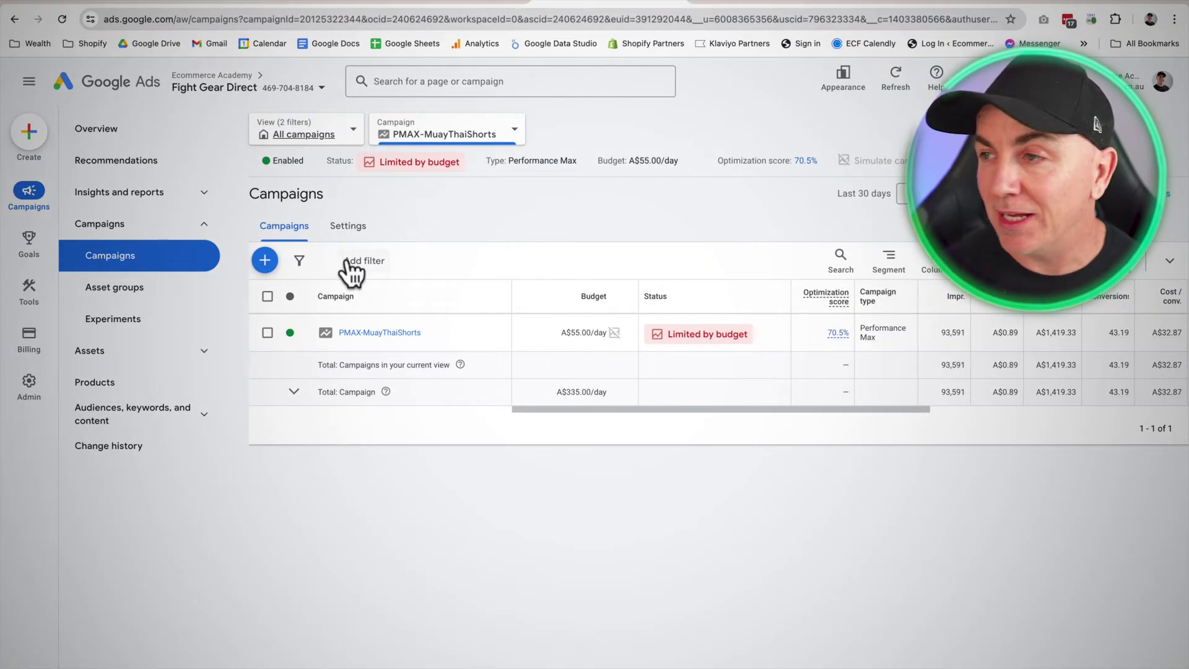
- Open the PMAX-MuayThaiShorts campaign settings and expand Additional settings > Campaign URL options
left_click(487, 335)
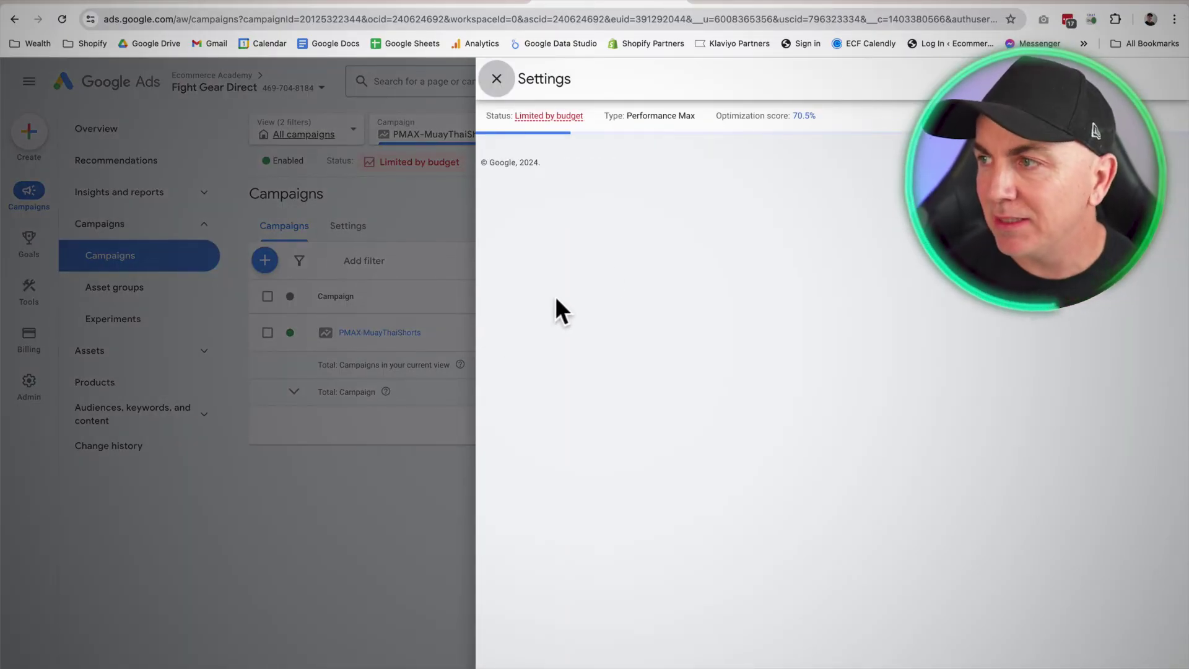
scroll(532, 303, "down", 2)
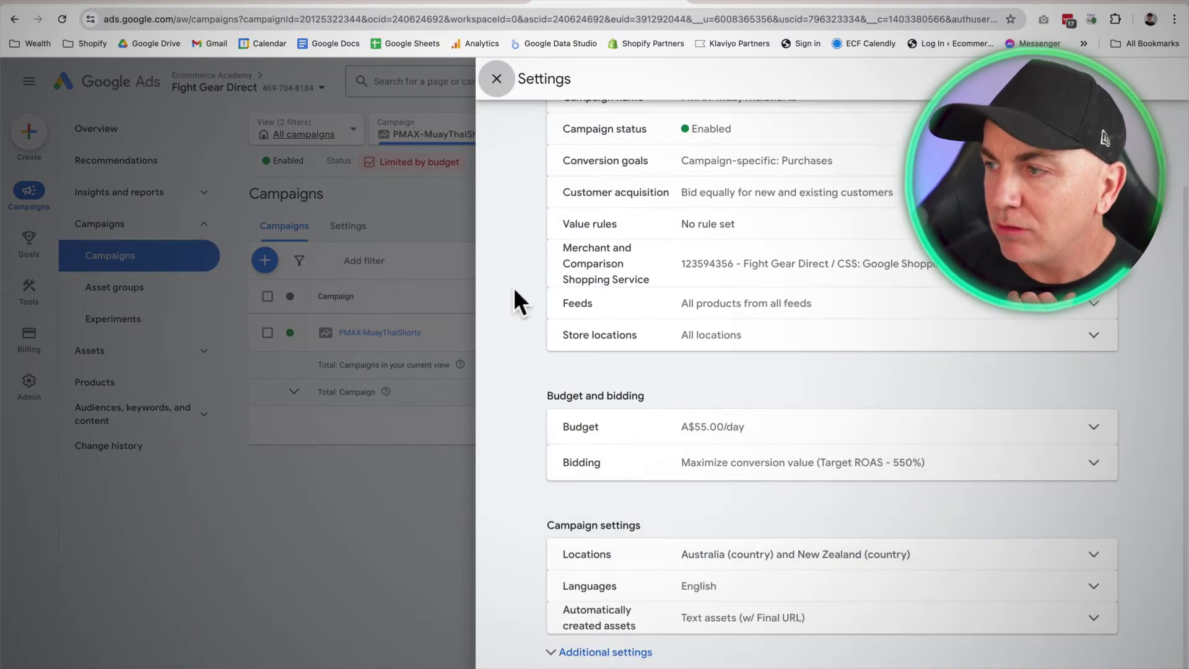
left_click(627, 657)
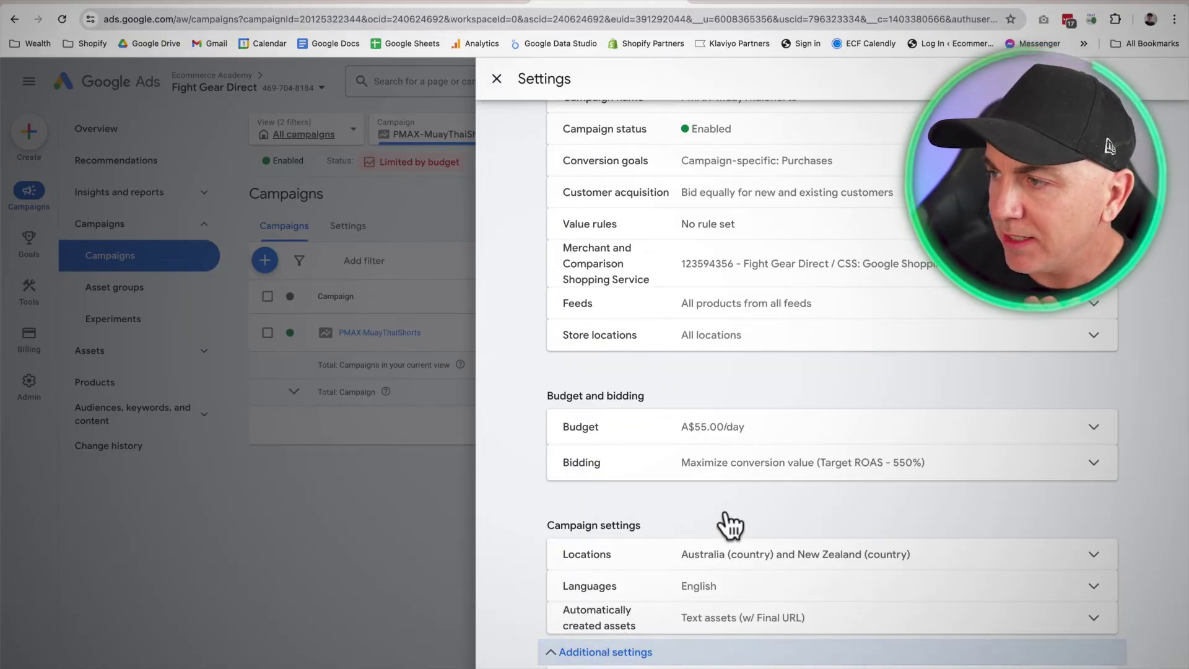
scroll(650, 597, "down", 2)
left_click(576, 595)
- Select the existing tracking template text and return to the URL builder
scroll(613, 566, "down", 2)
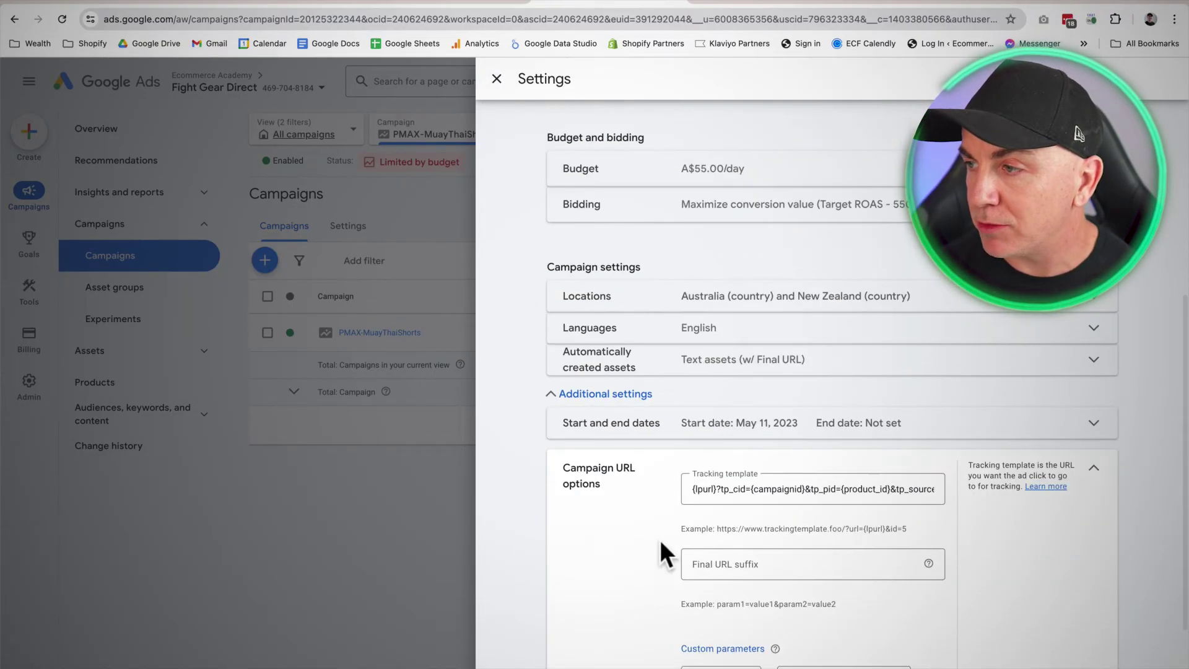
left_click(694, 489)
key("ctrl+a")
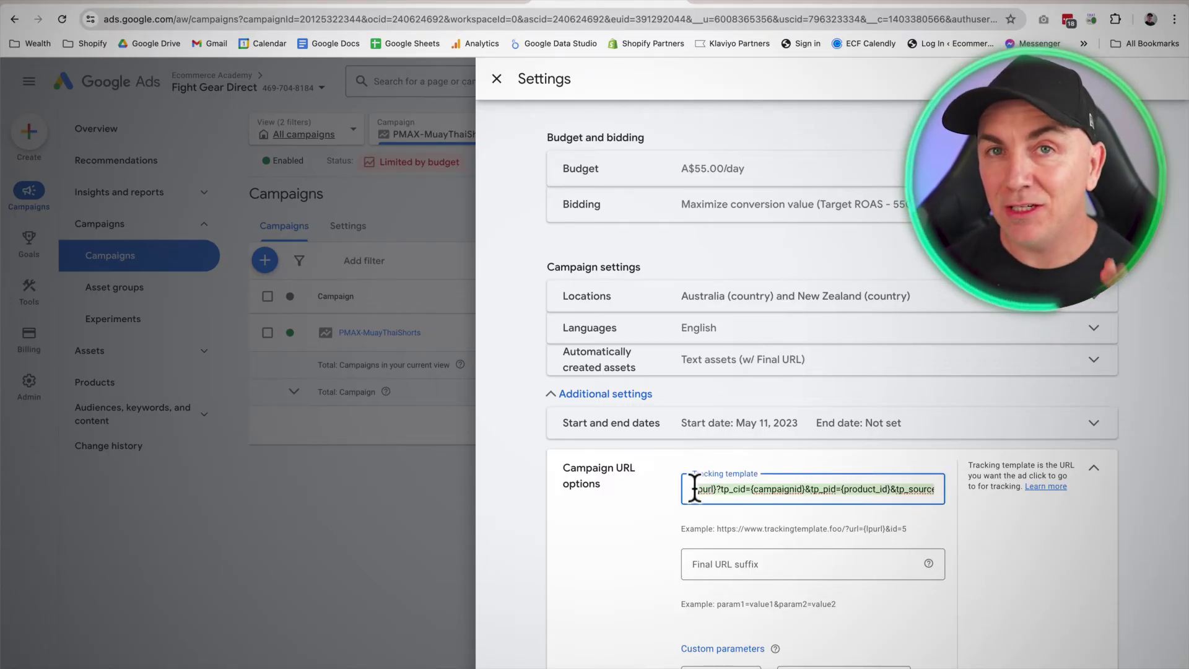
left_click(287, 5)
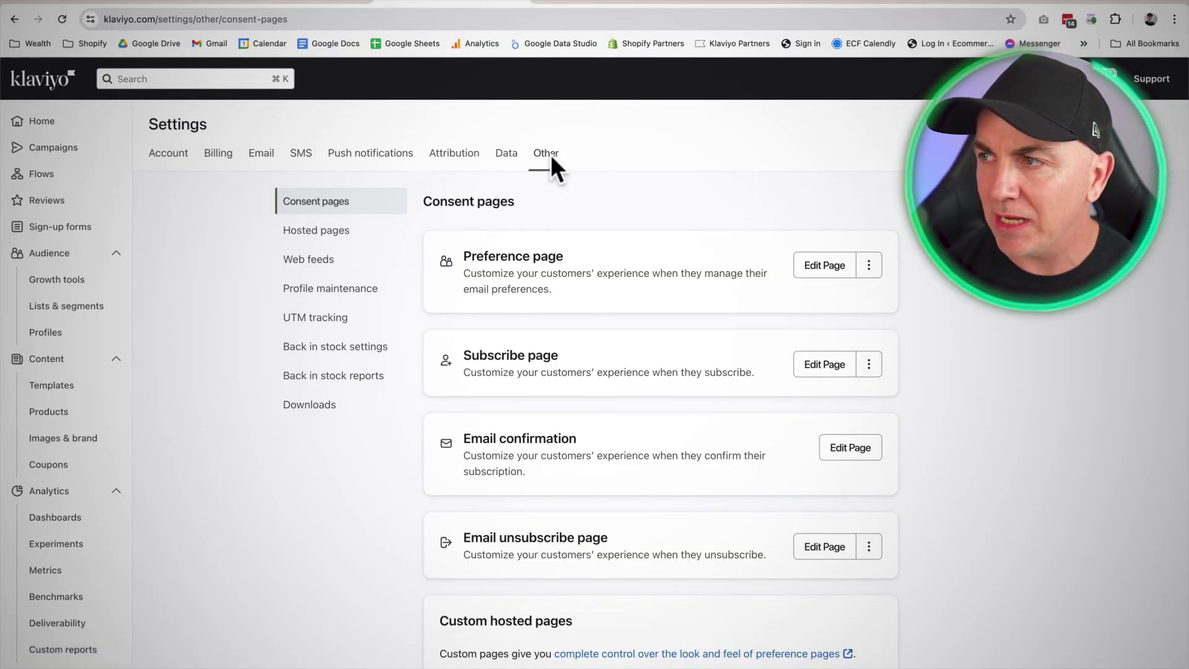
- Open Klaviyo's UTM tracking settings and review the Campaign value and Flow value columns
left_click(327, 315)
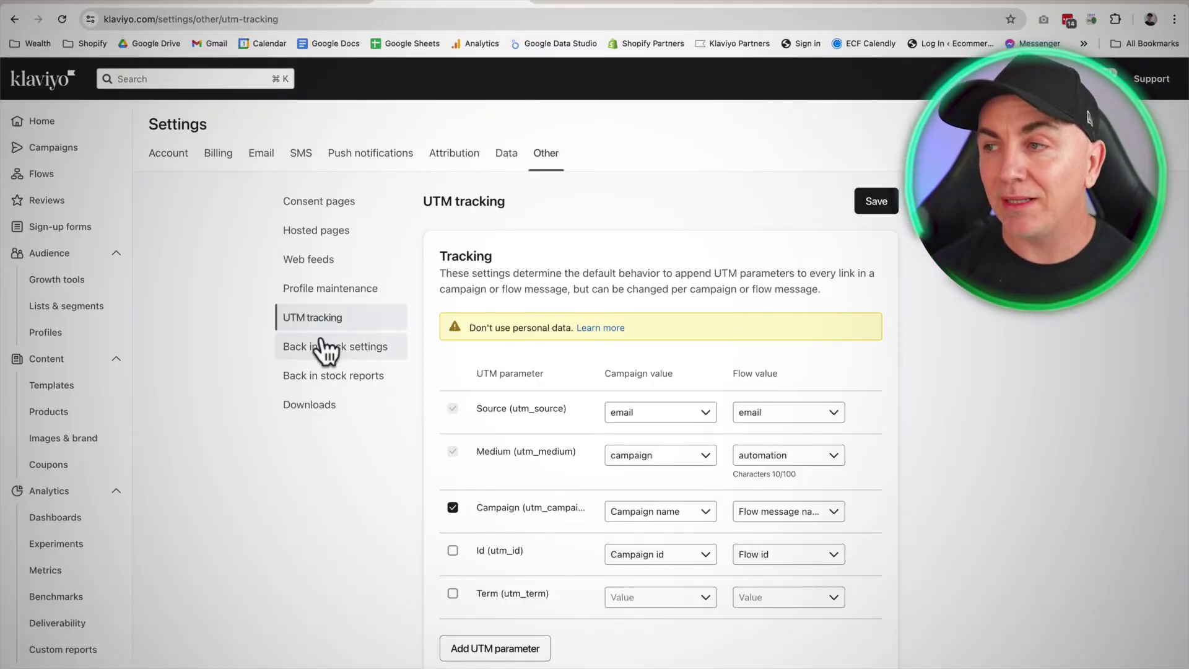
scroll(430, 320, "down", 1)
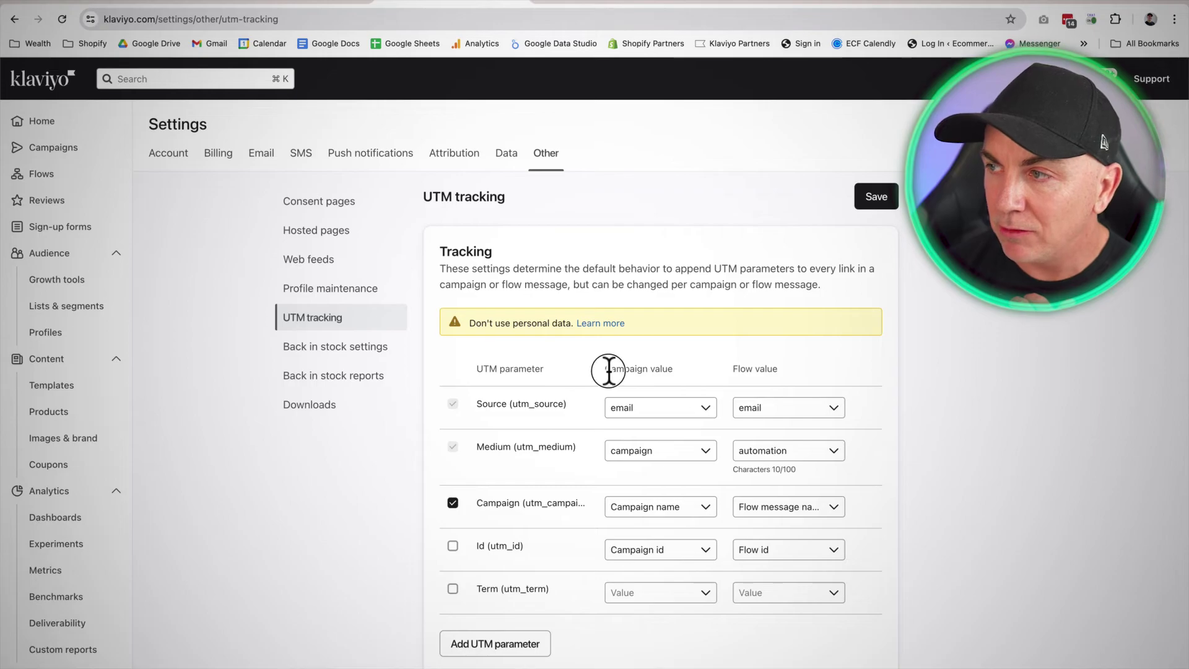
left_click_drag(602, 370, 798, 377)
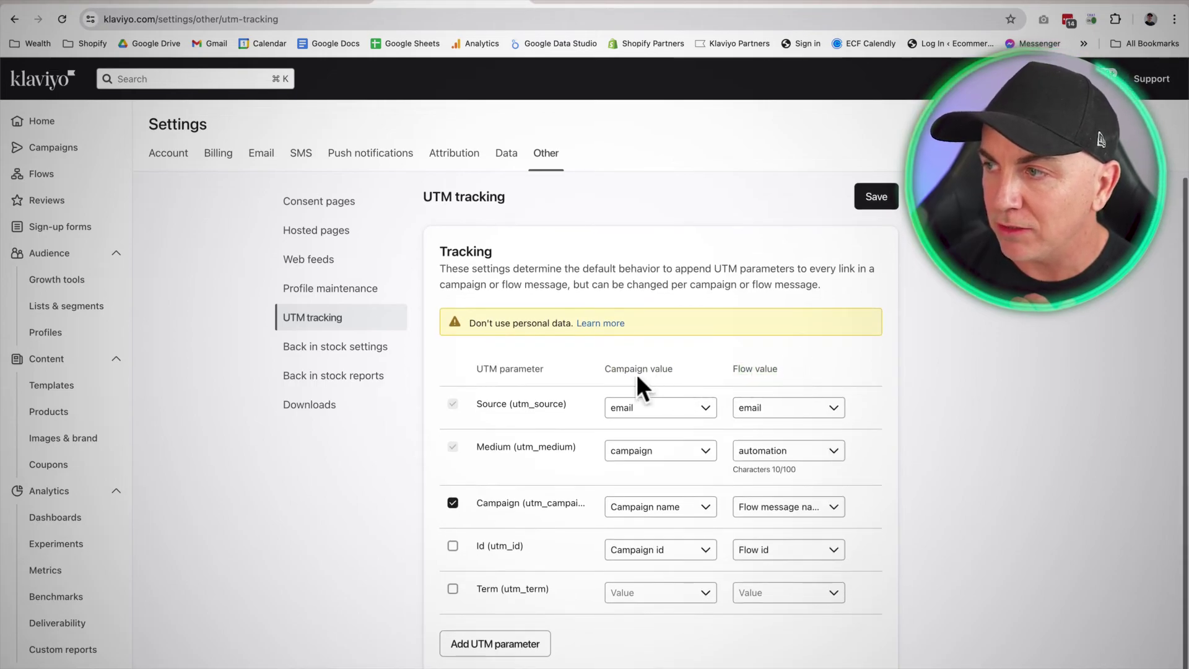
scroll(621, 368, "up", 1)
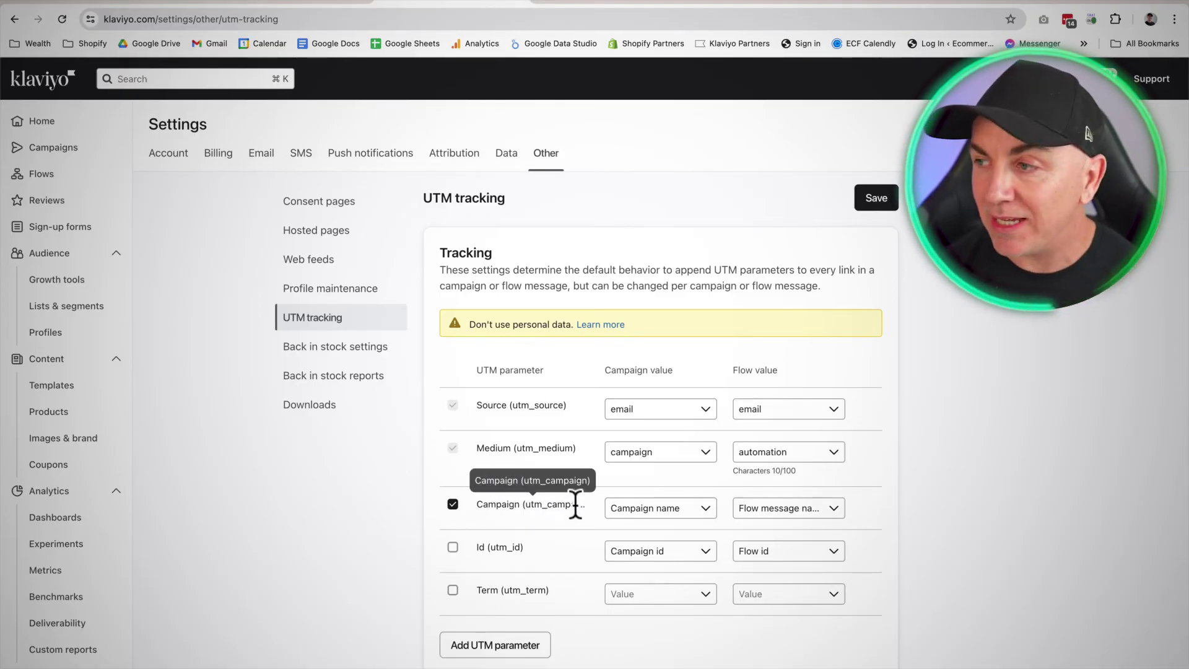
- Keep Campaign name as the campaign utm_campaign value, leave the flow value unchanged
left_click(699, 508)
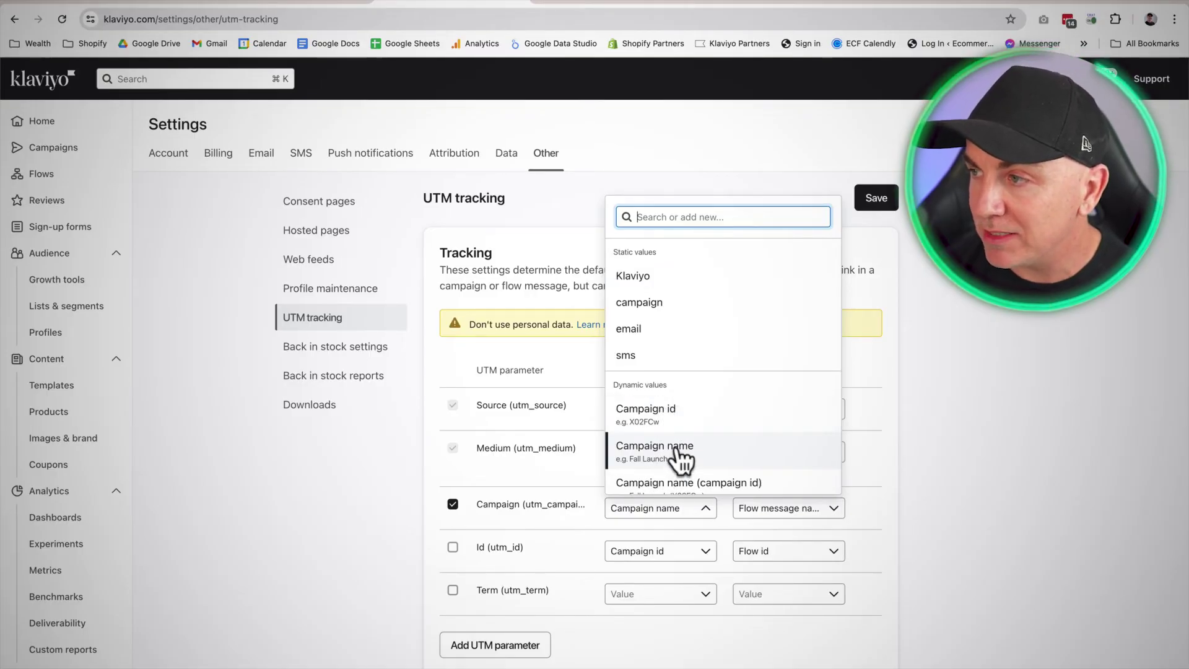
scroll(678, 449, "down", 1)
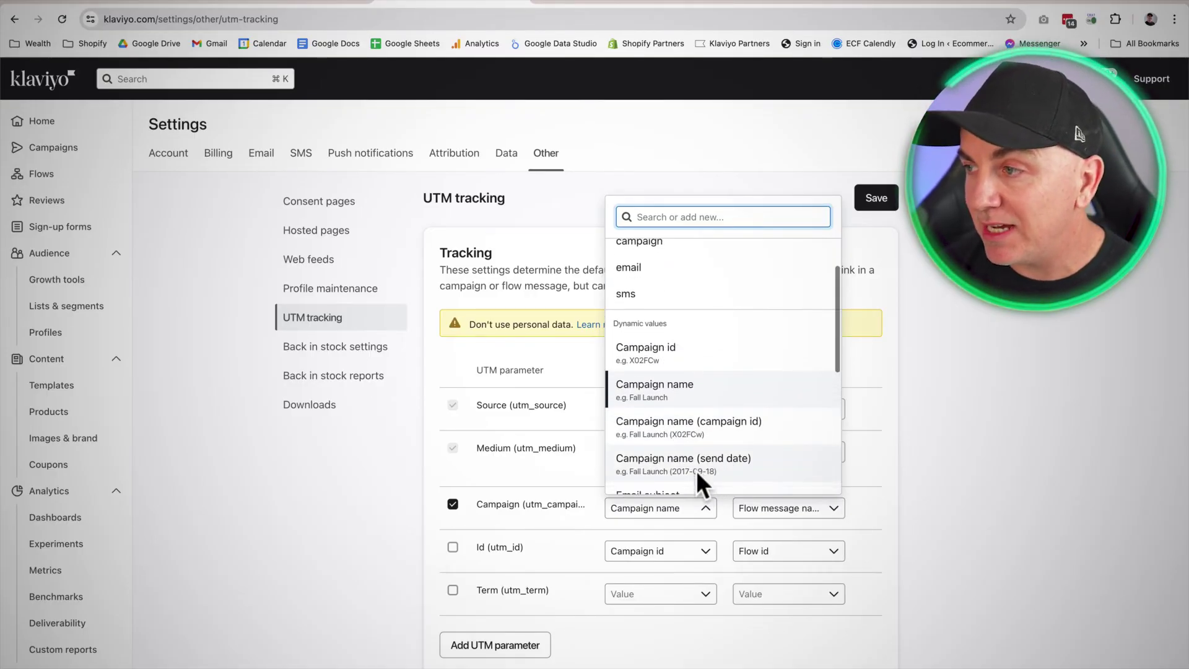
left_click(659, 356)
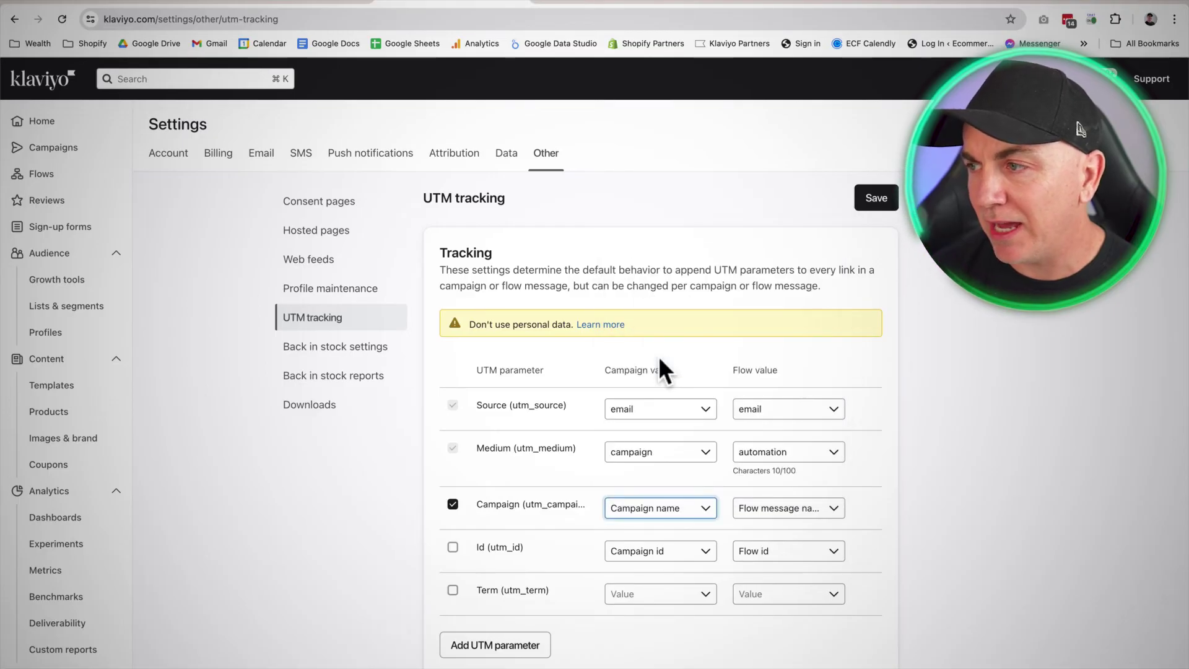
left_click(633, 481)
left_click(785, 511)
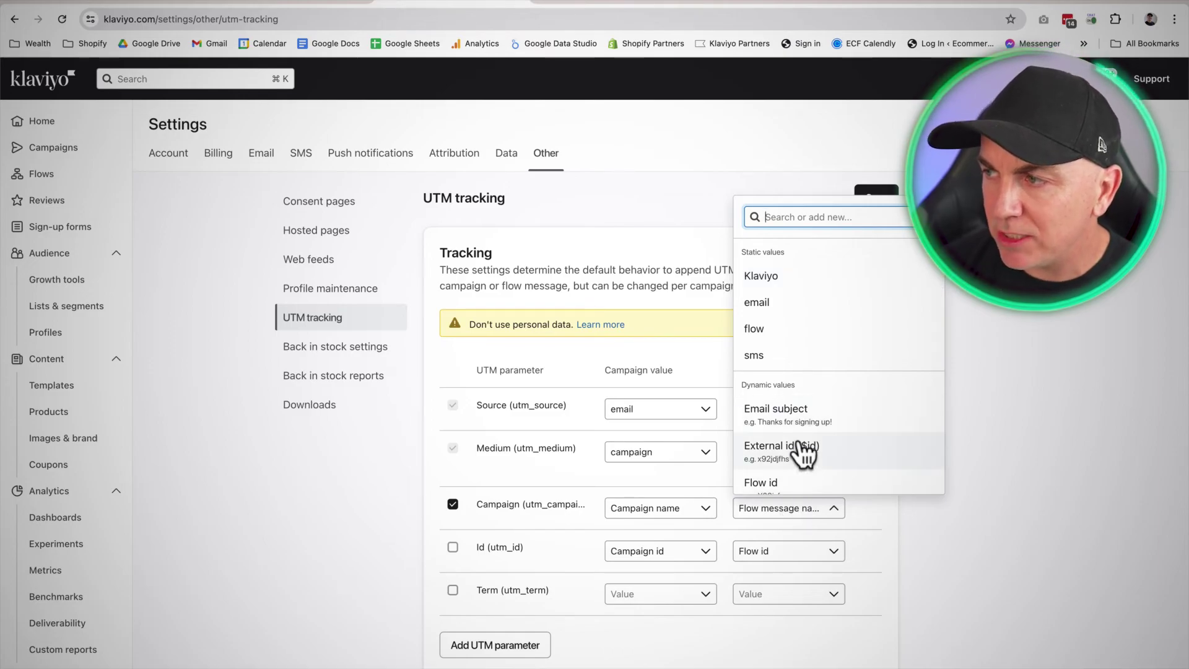
left_click(1045, 460)
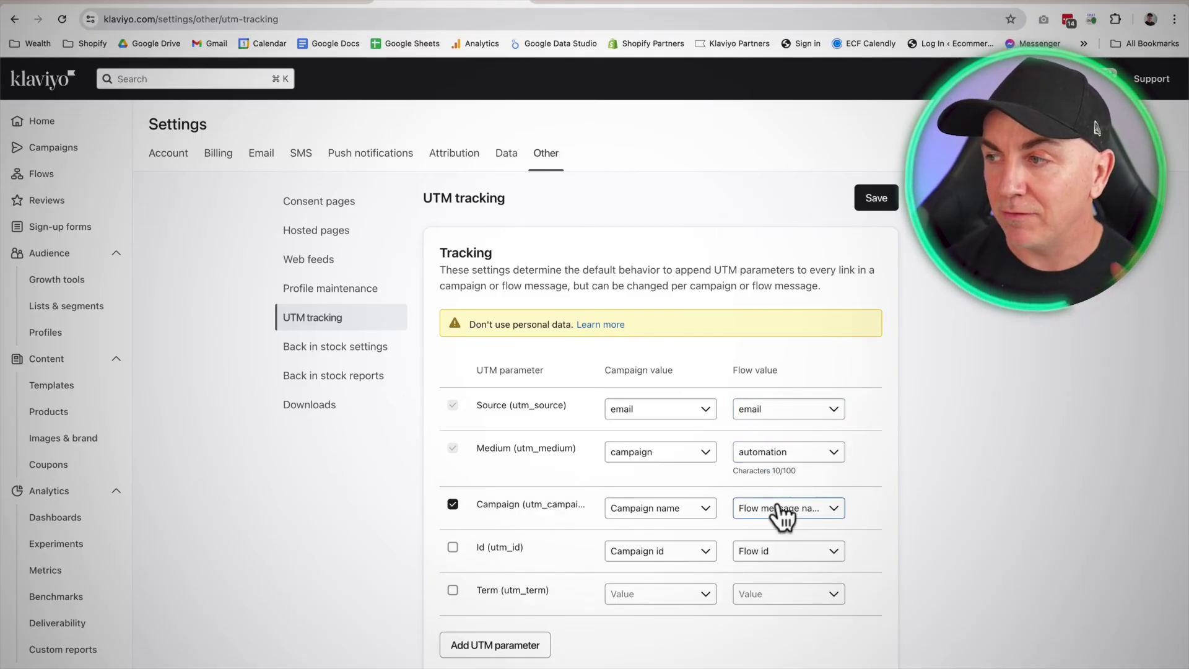
scroll(444, 566, "down", 3)
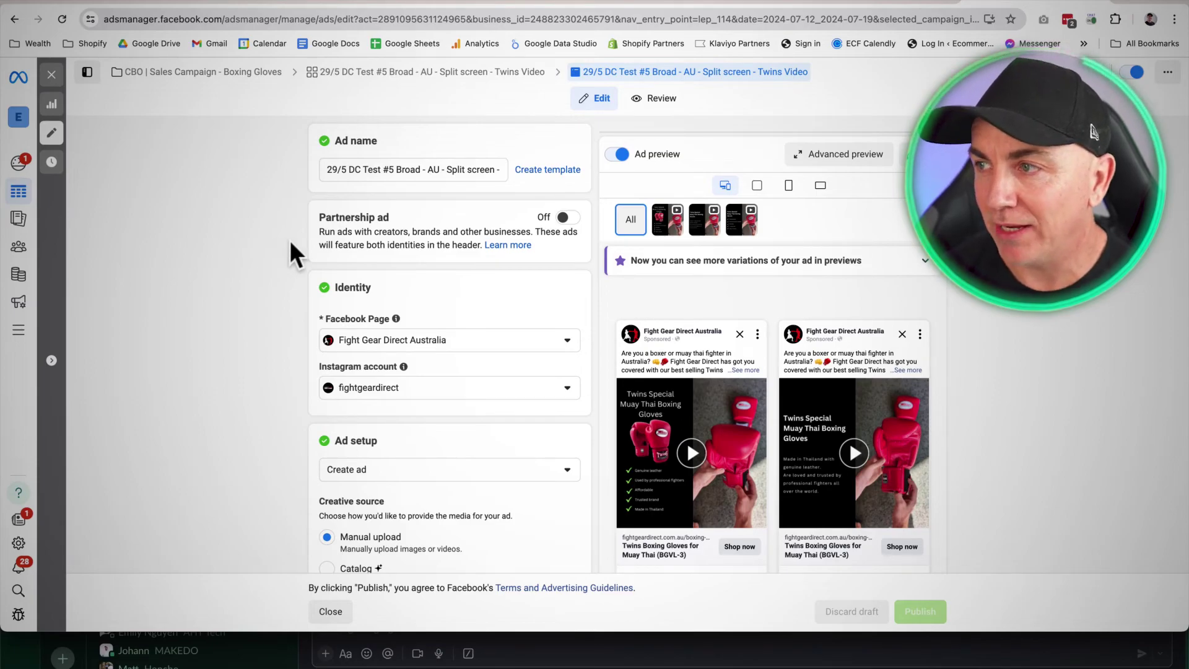
- Select the Website URL's UTM parameters under Destination and open Build a URL parameter
scroll(290, 278, "down", 6)
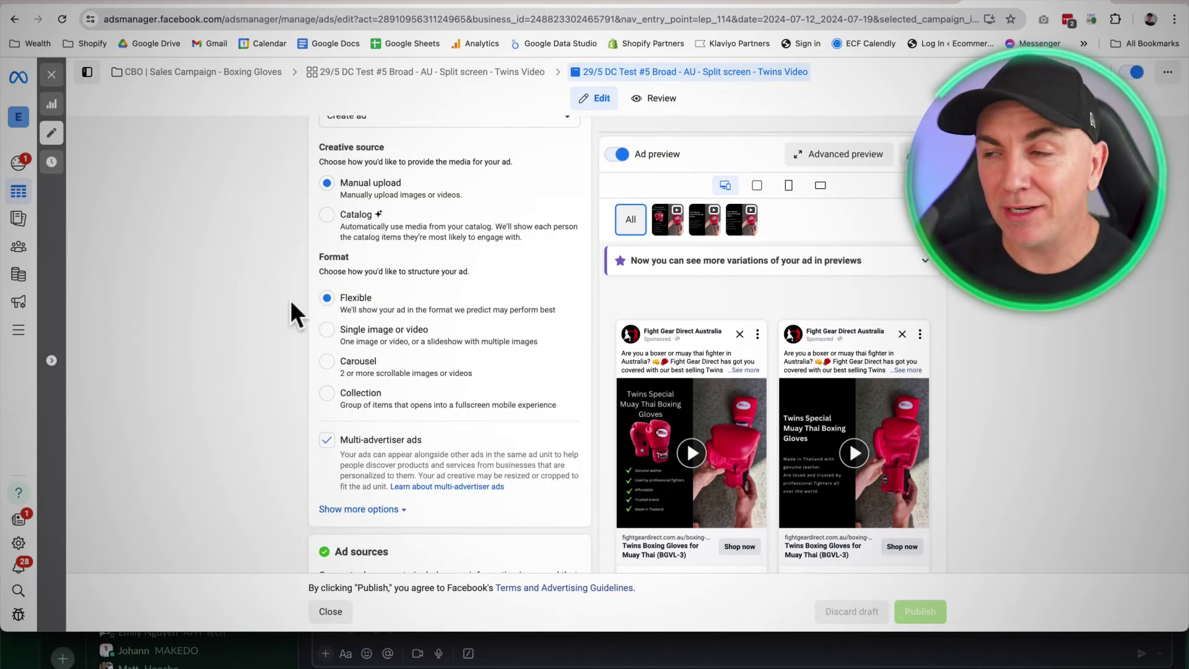
scroll(291, 300, "down", 5)
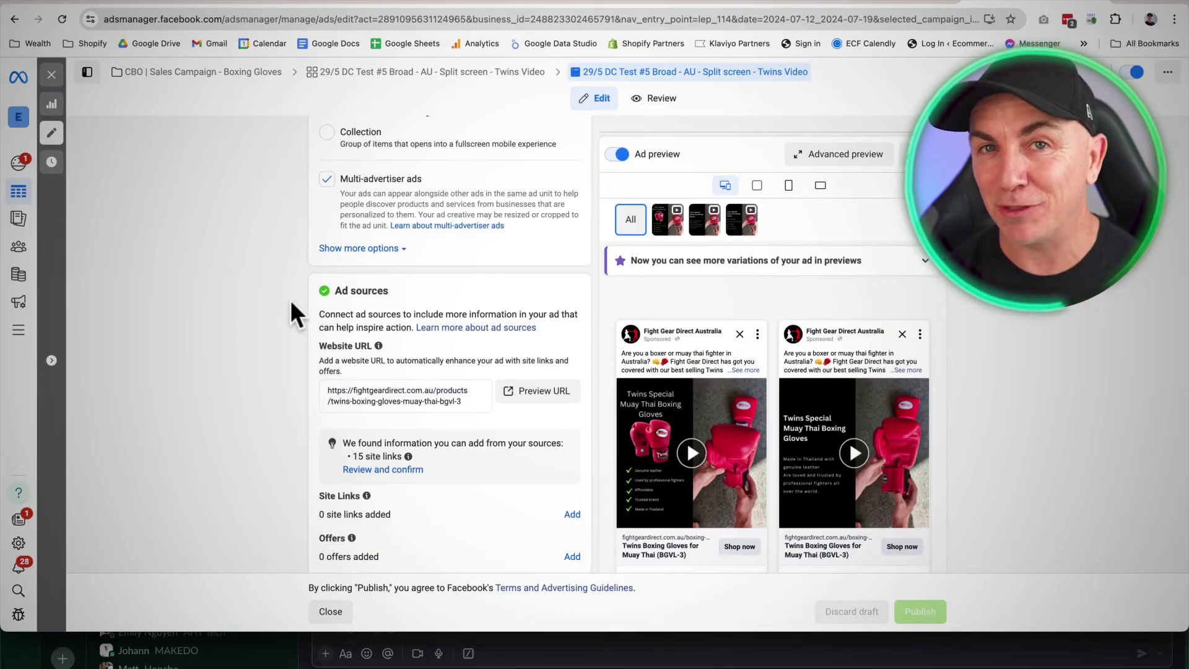
scroll(294, 312, "down", 1)
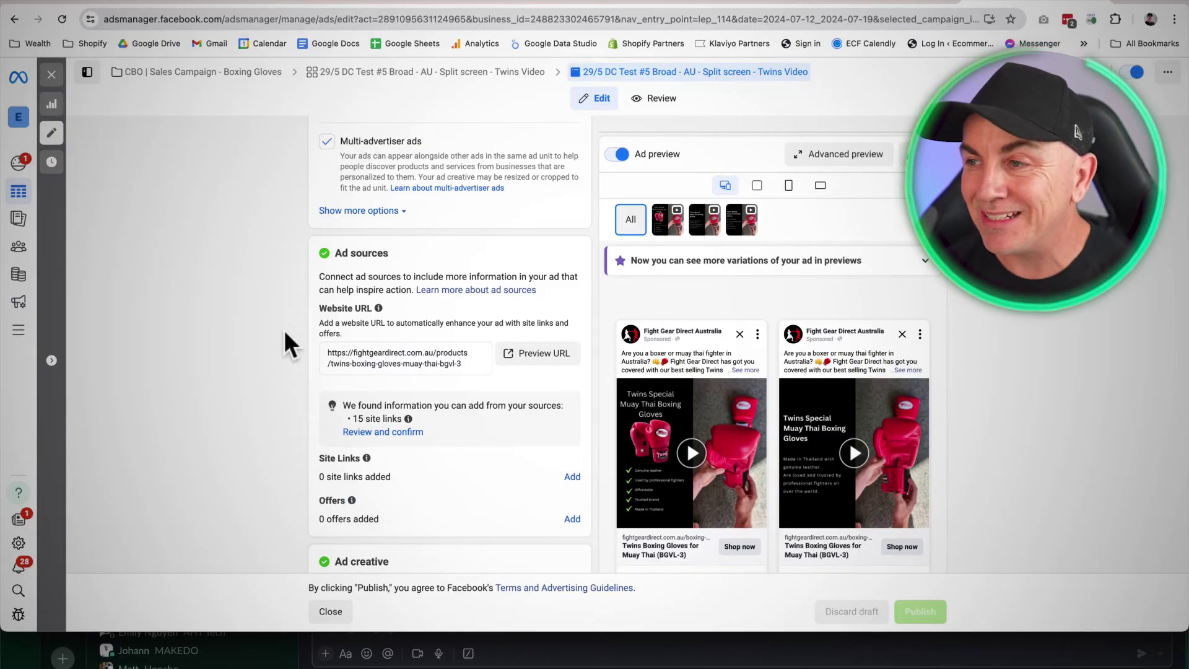
scroll(284, 322, "down", 7)
scroll(282, 322, "down", 8)
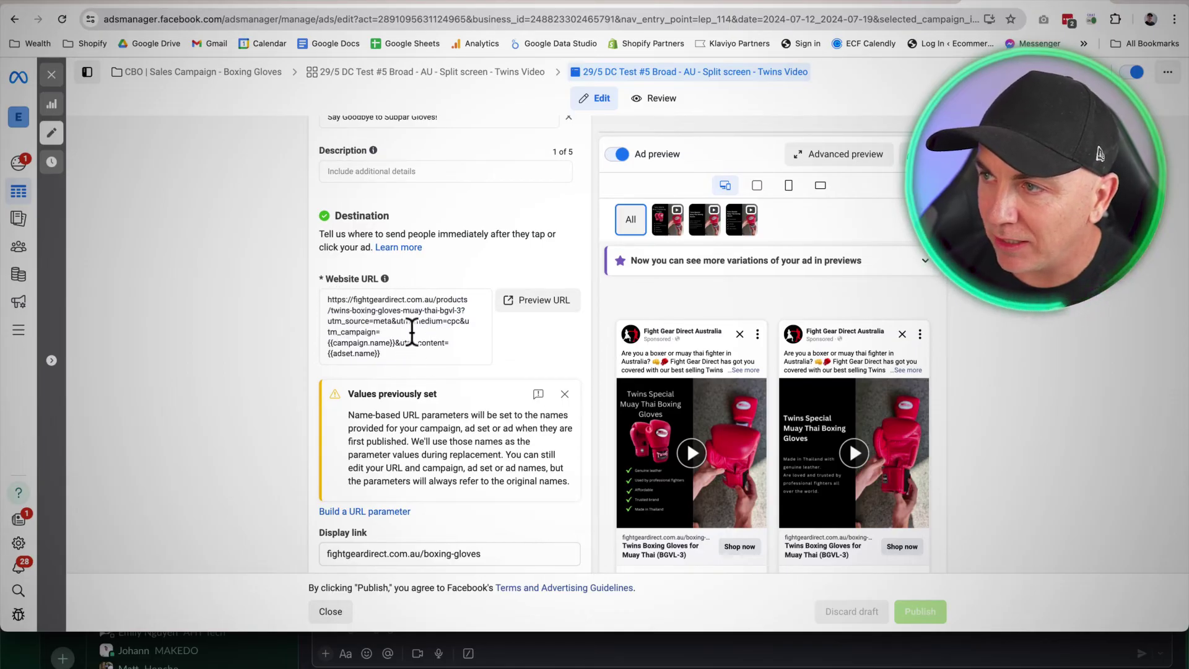
left_click_drag(462, 311, 463, 350)
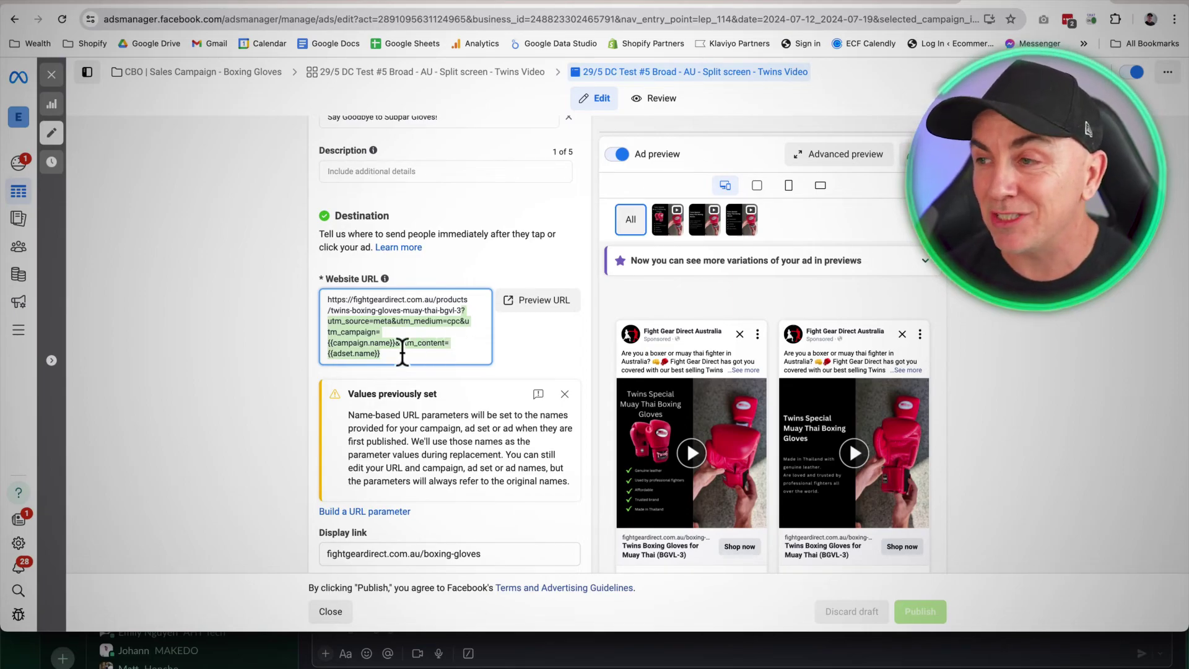
scroll(243, 342, "down", 1)
left_click(361, 333)
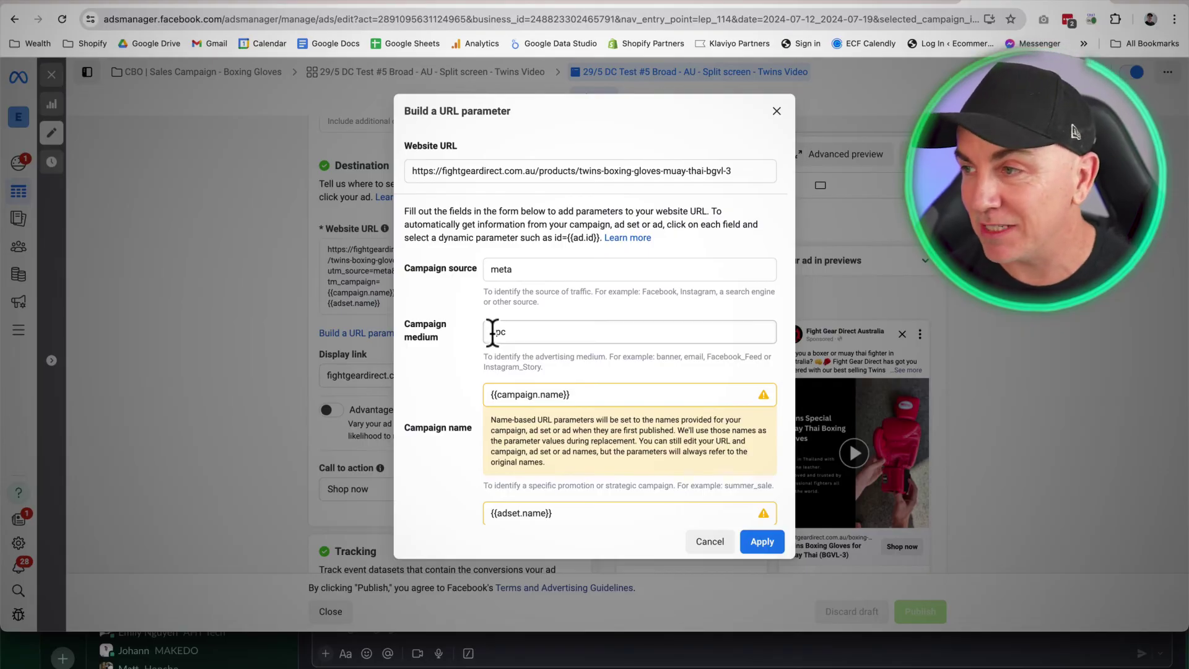
- Reselect {{campaign.name}} as Campaign name, keep {{adset.name}} as content, and apply
scroll(447, 378, "down", 1)
left_click(613, 355)
left_click_drag(614, 356, 451, 357)
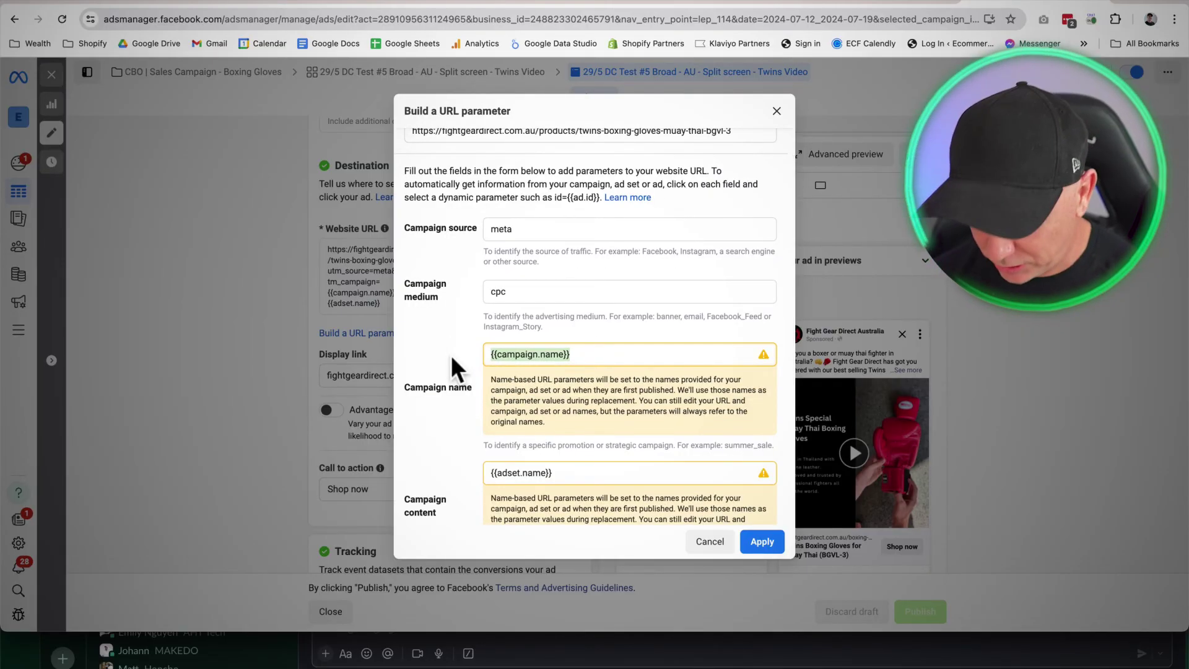
key("BackSpace")
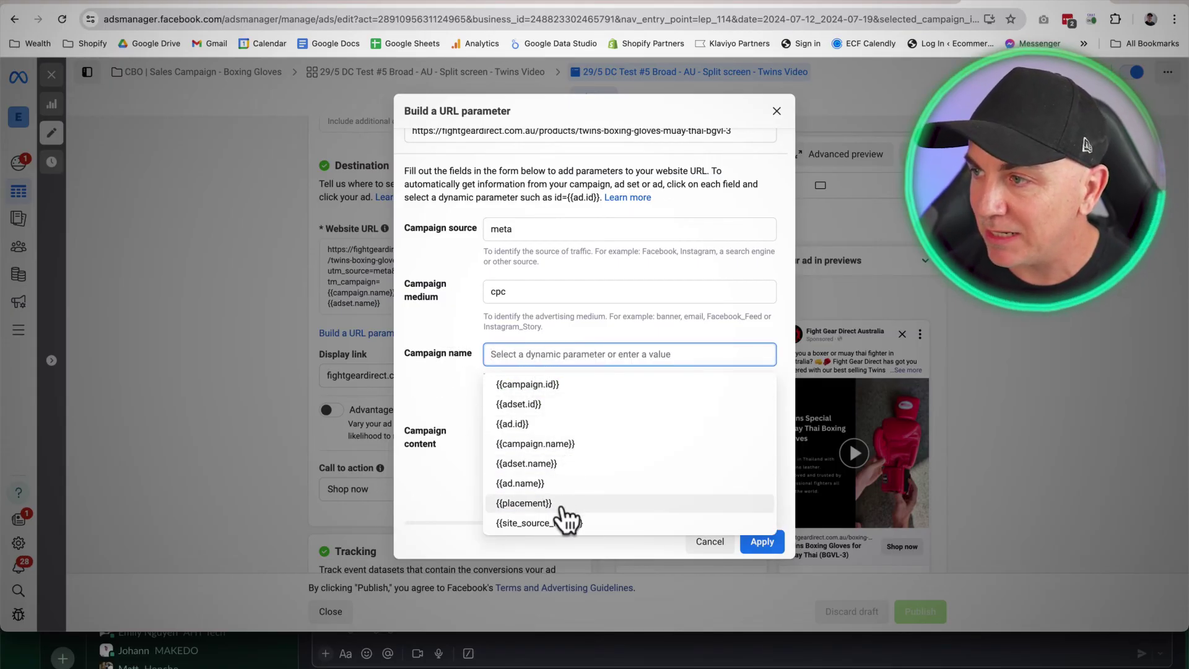
left_click(555, 444)
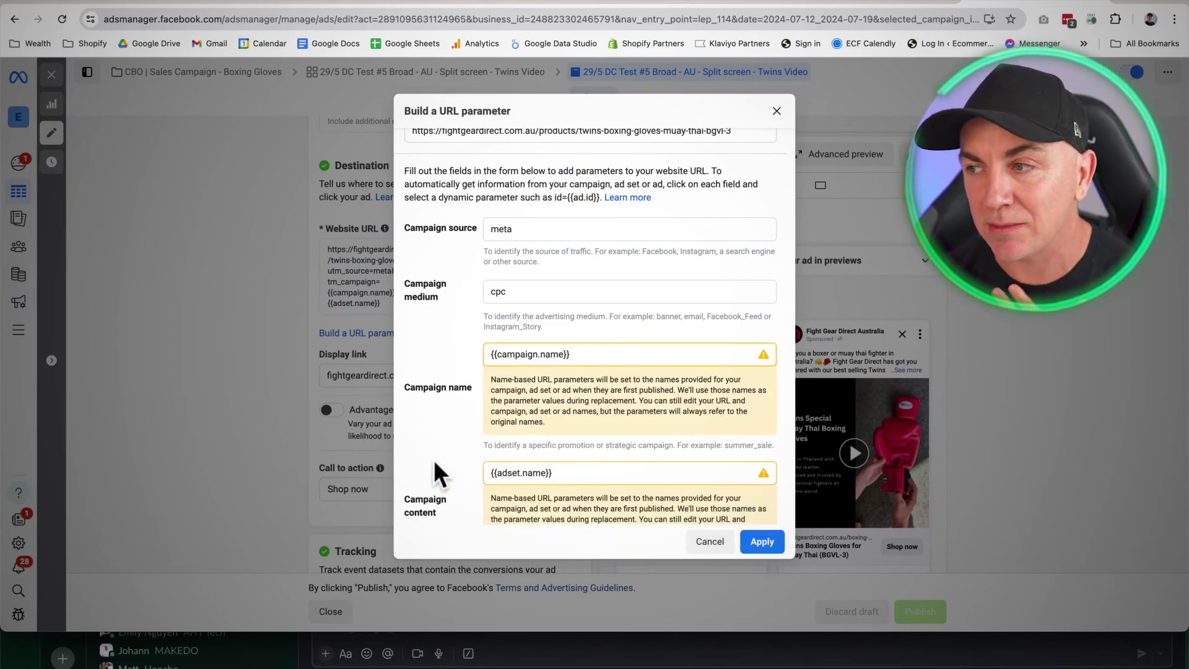
scroll(436, 455, "down", 3)
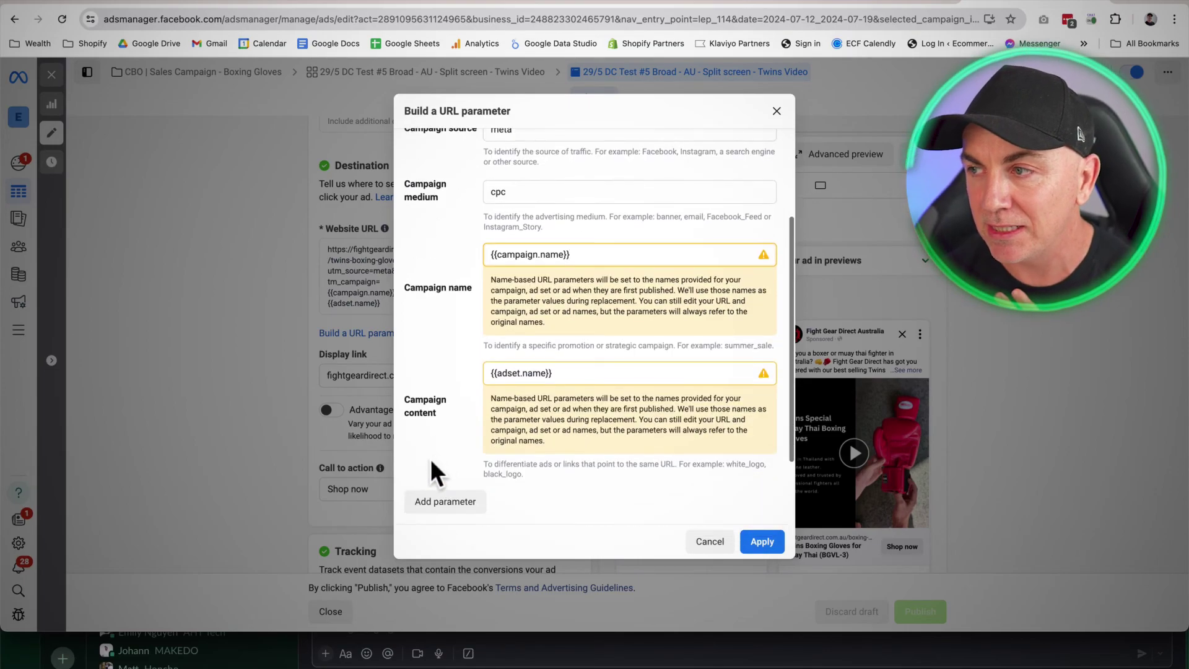
left_click(569, 374)
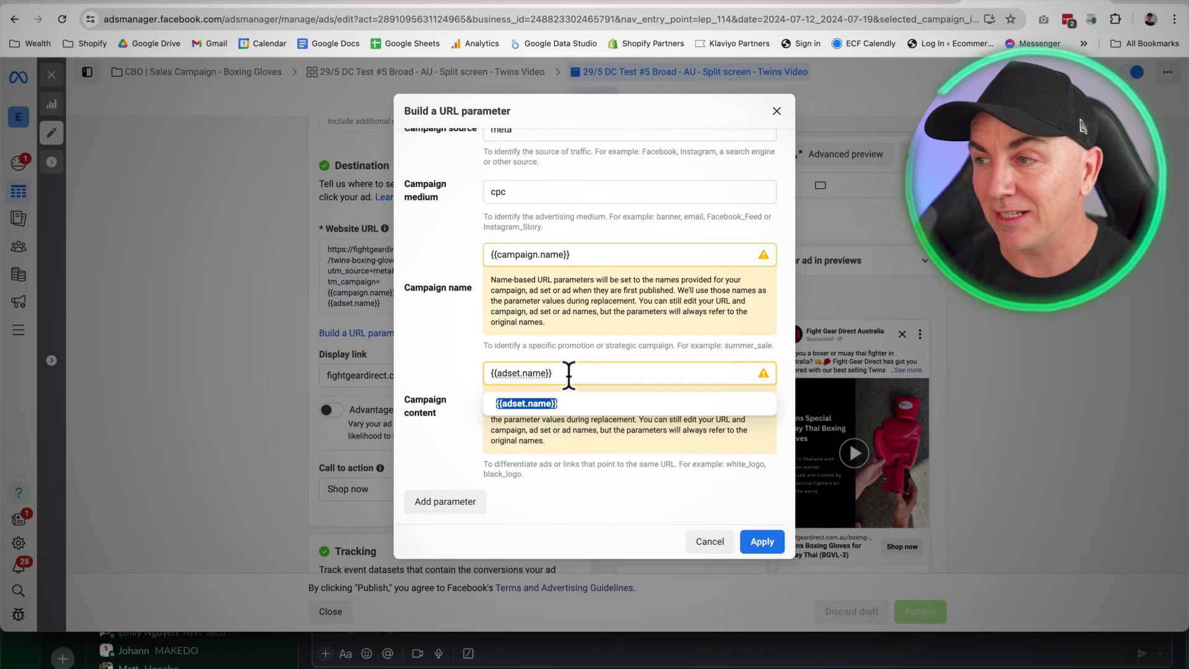
left_click(762, 542)
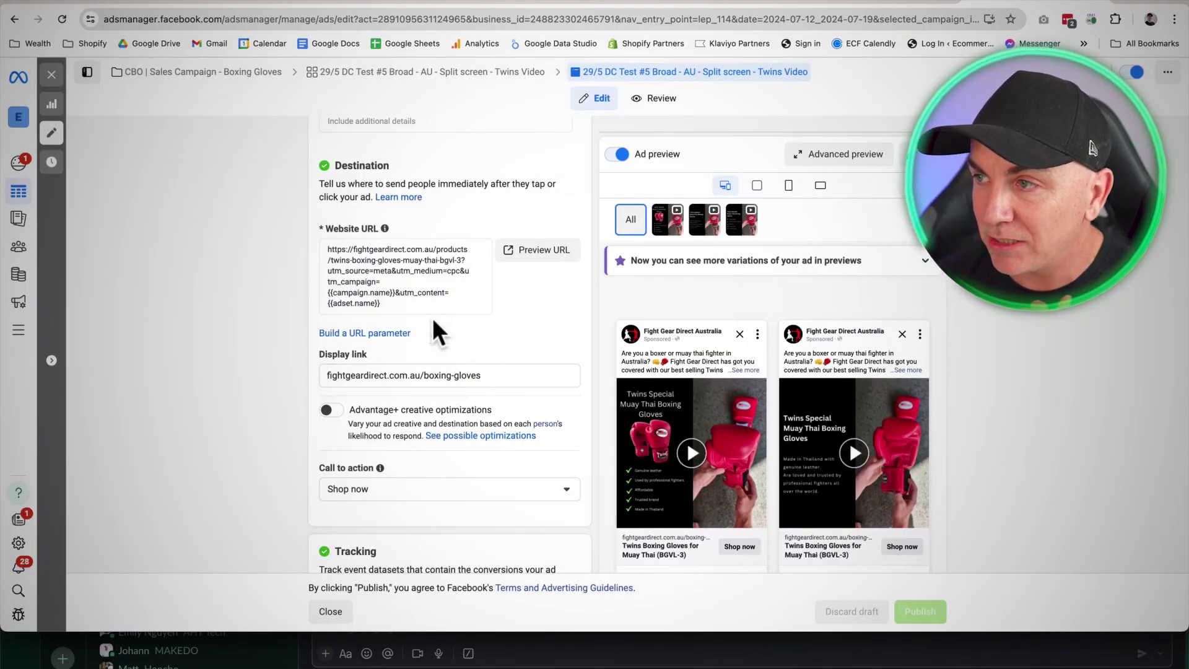